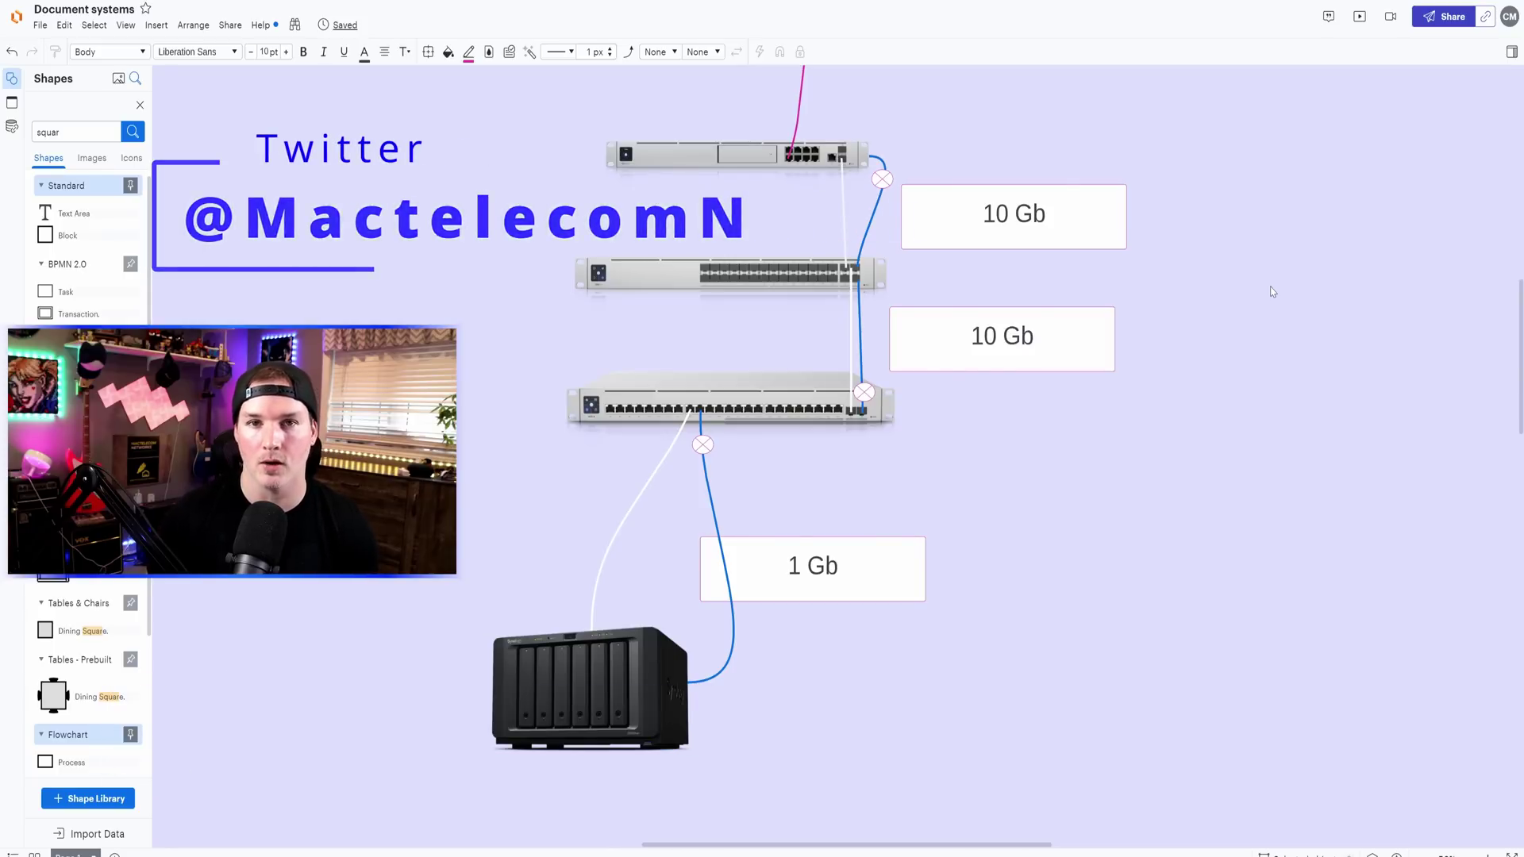
# Scroll through the Lucidchart diagram to review the 20 Gb and 2 Gb links.
pyautogui.scroll(3, 1272, 291)
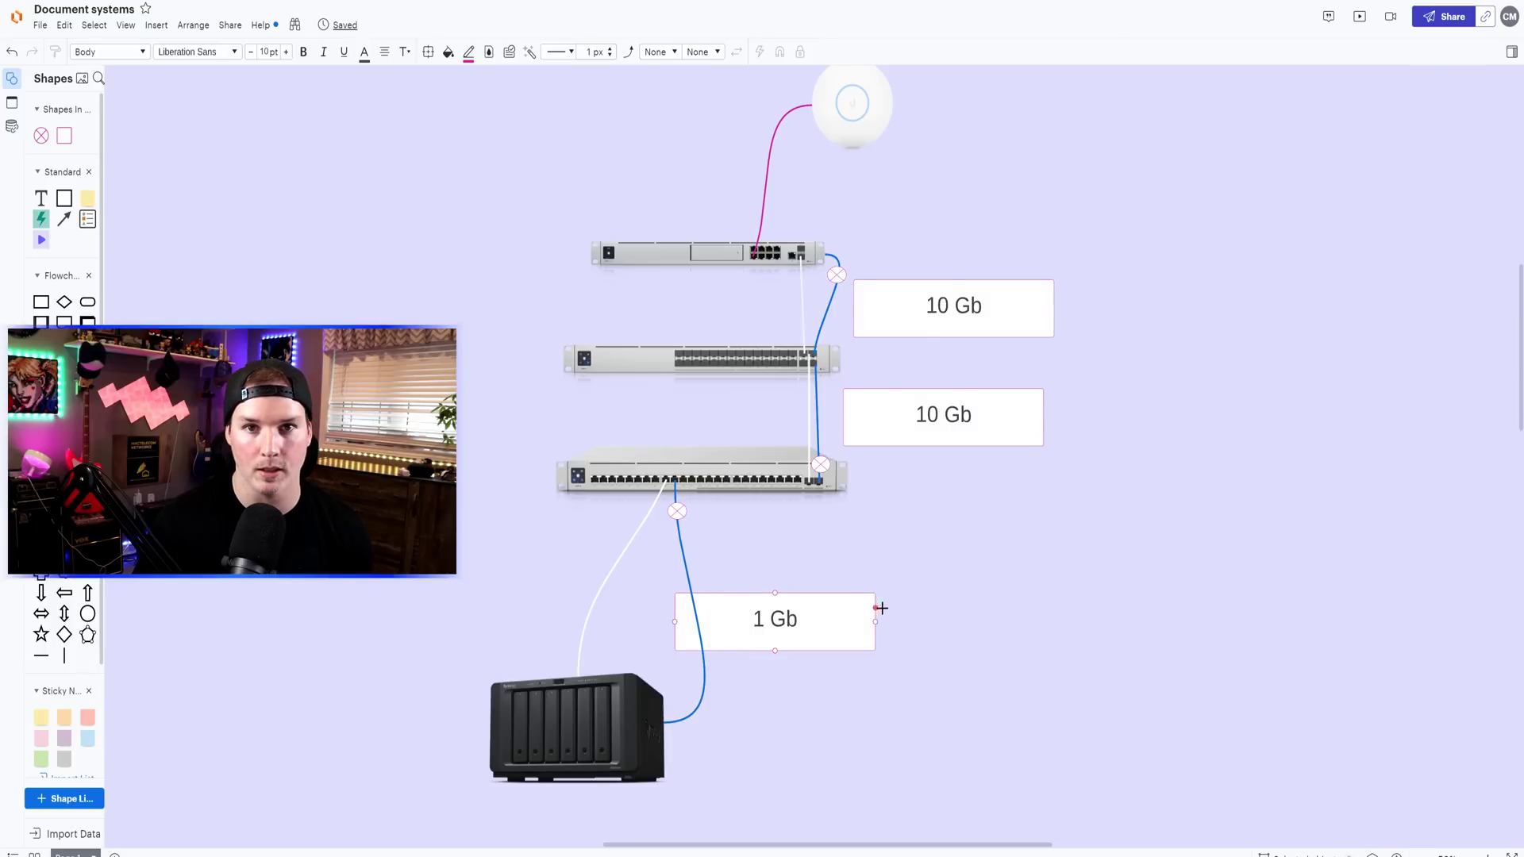
pyautogui.scroll(-5, 947, 600)
pyautogui.scroll(-6, 947, 600)
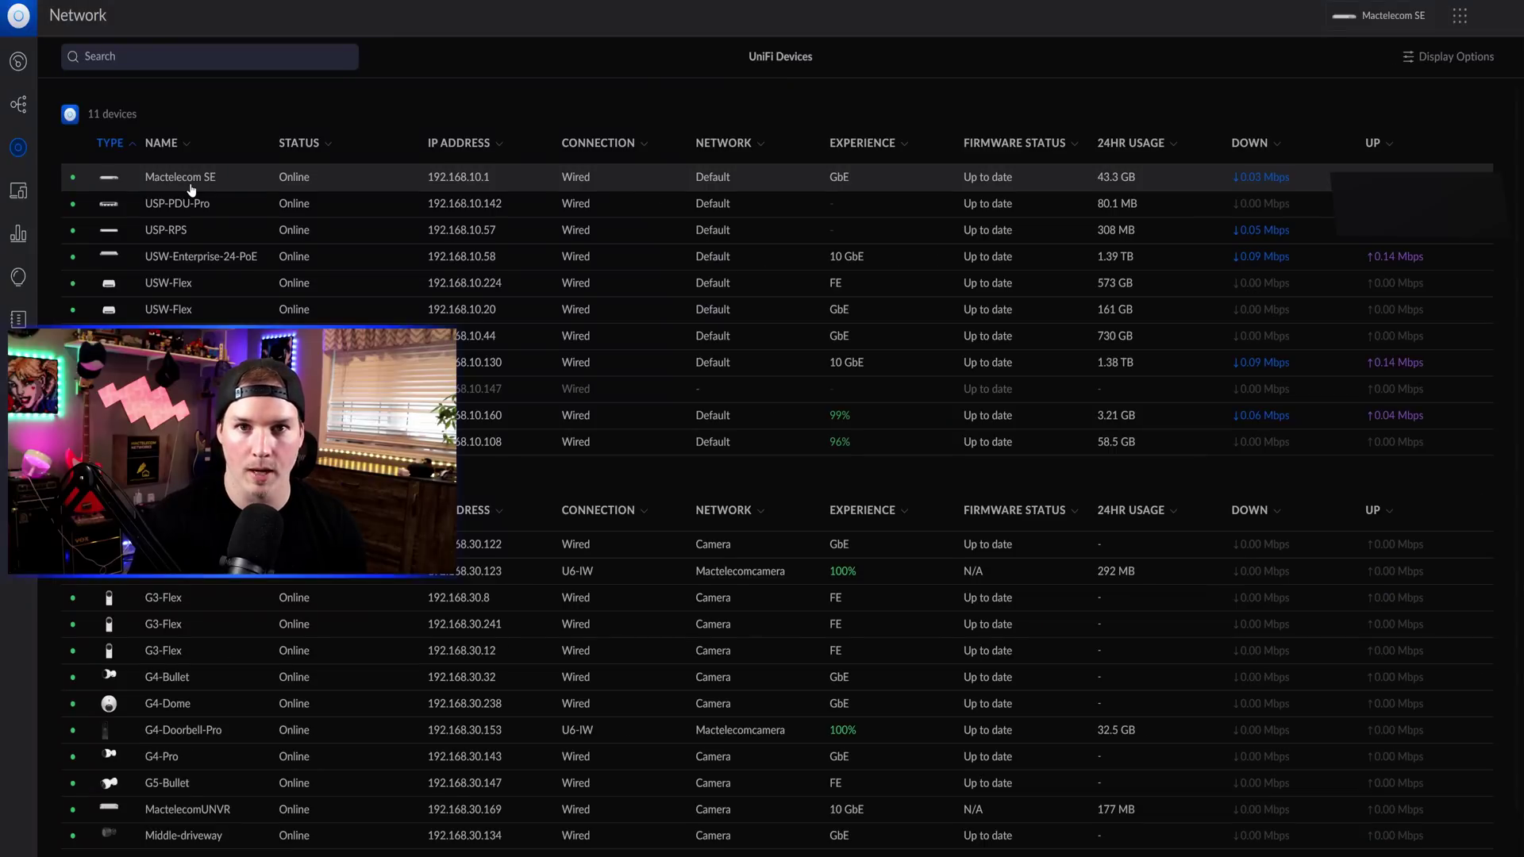
# Open Port Management for the Mactelecom SE gateway.
pyautogui.click(191, 189)
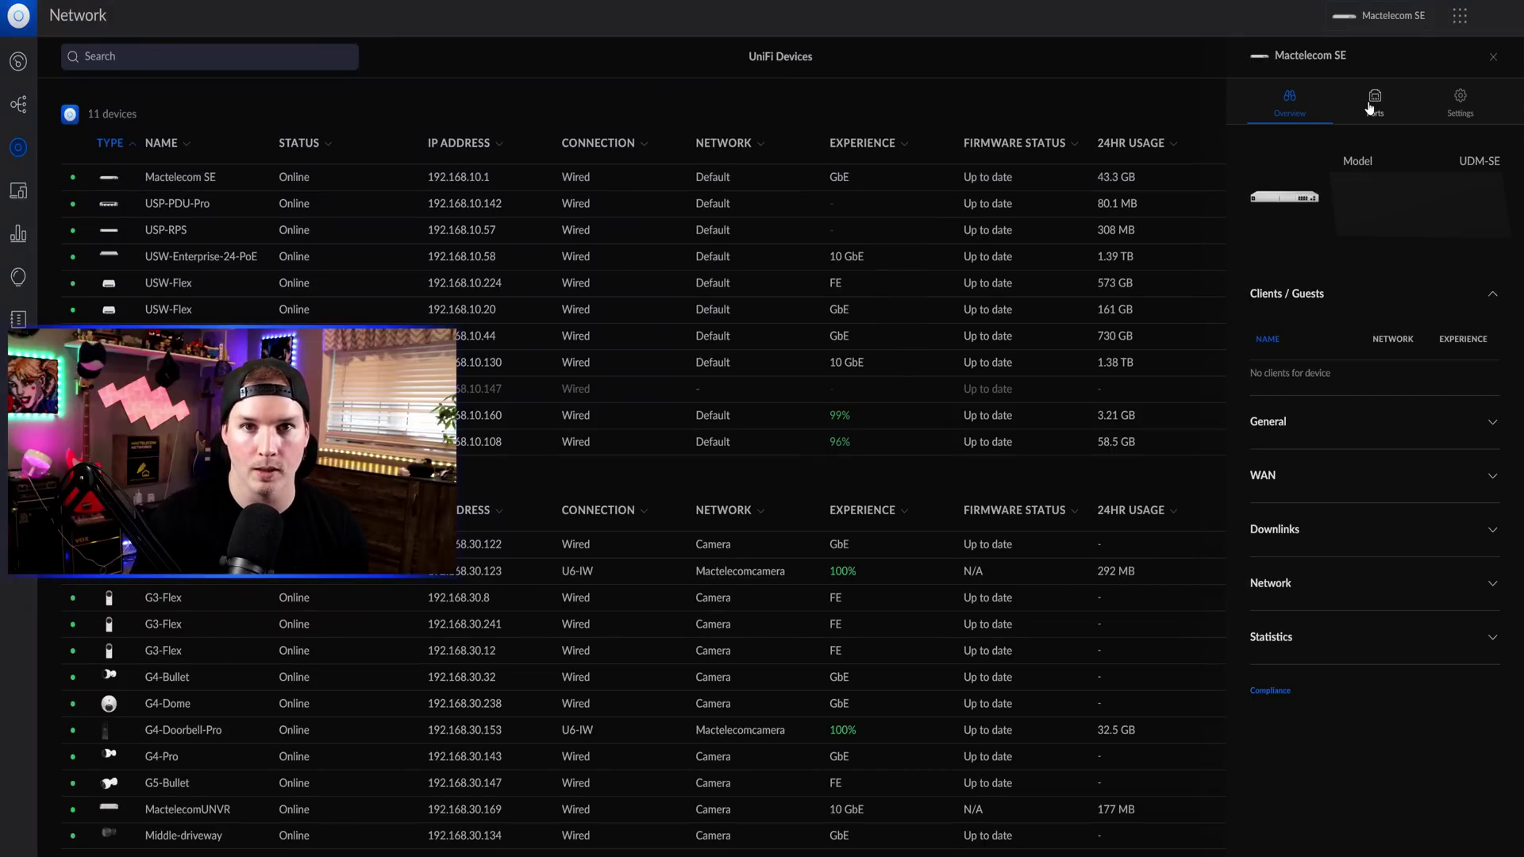
pyautogui.click(1370, 106)
pyautogui.click(1364, 330)
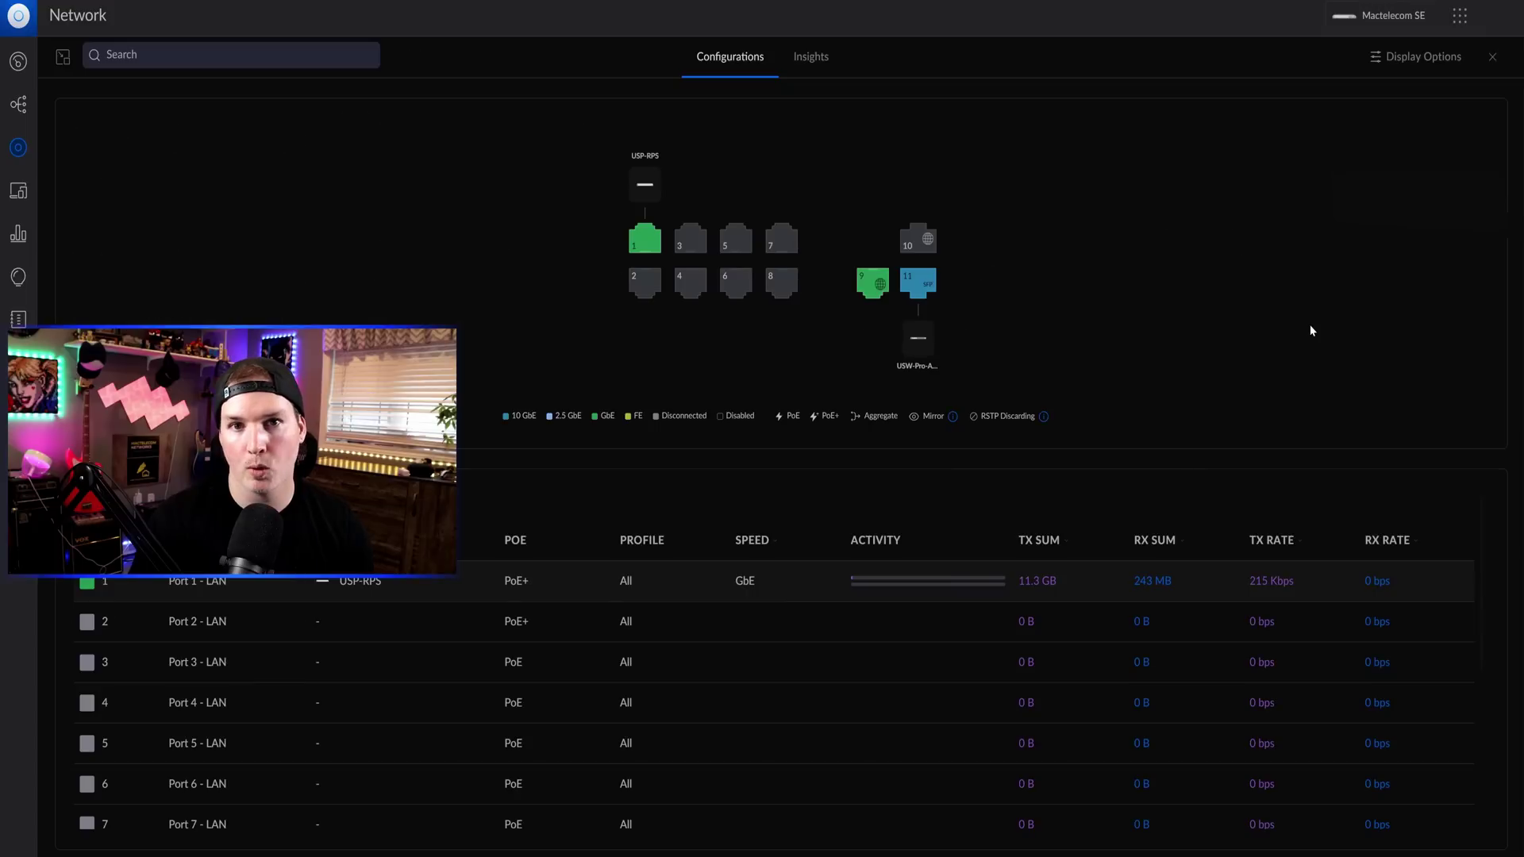
# Change port 10 from WAN2 to LAN and apply the change.
pyautogui.click(918, 242)
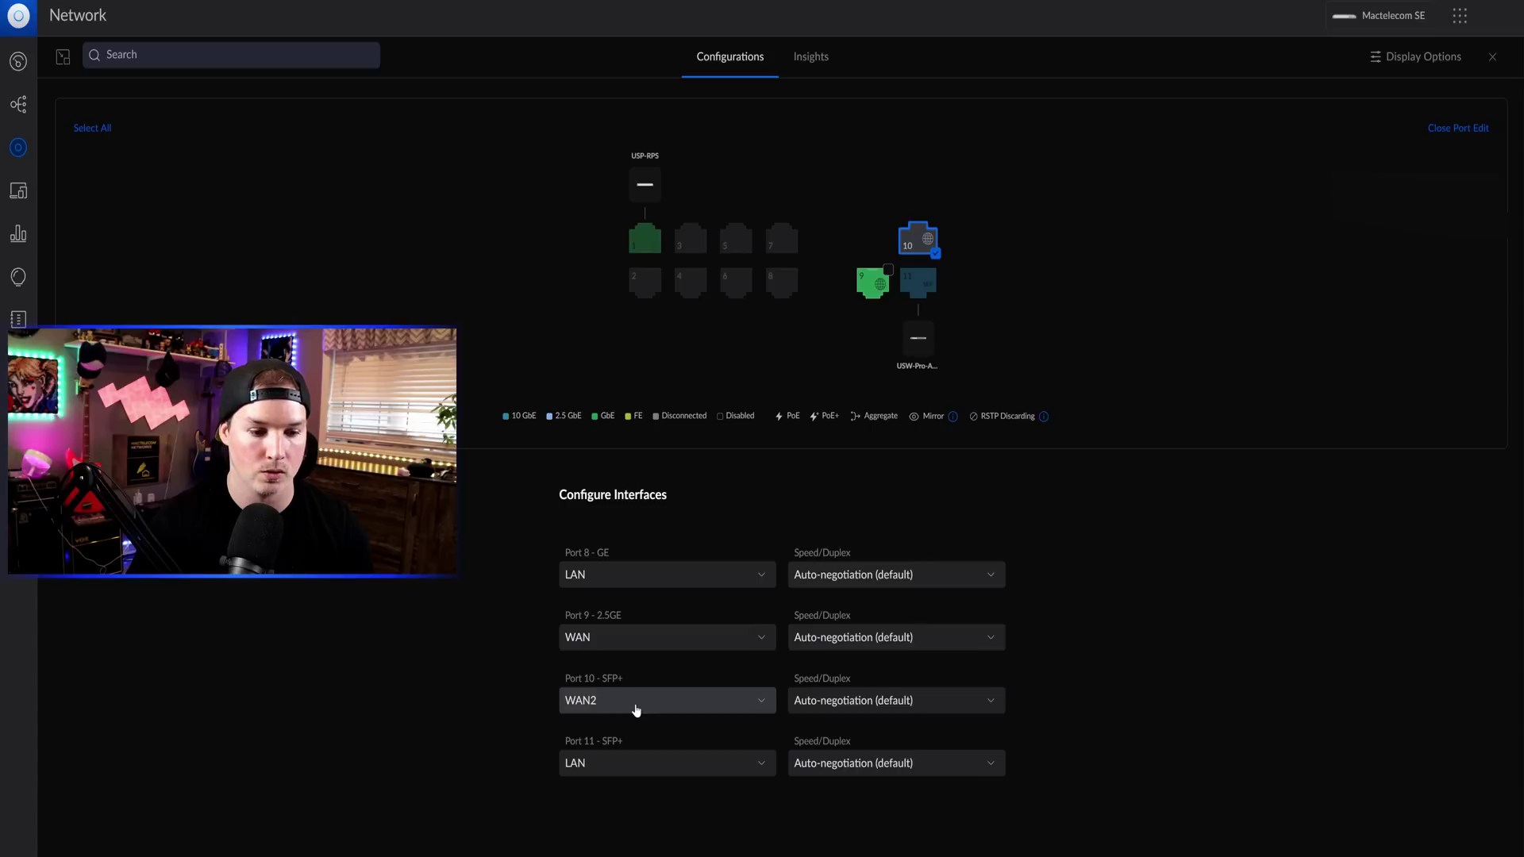
pyautogui.click(637, 709)
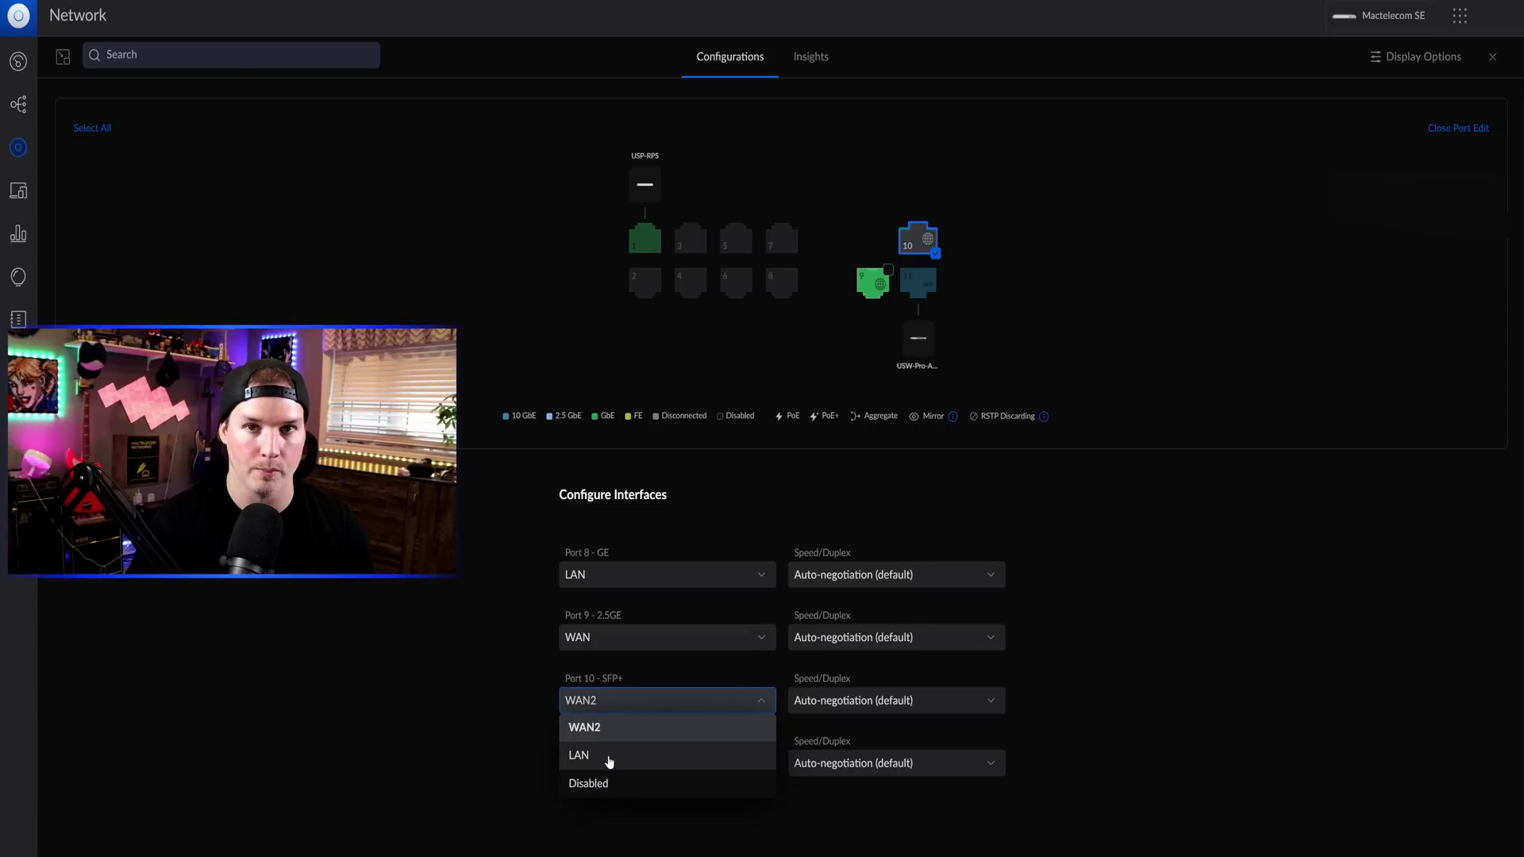
pyautogui.click(609, 757)
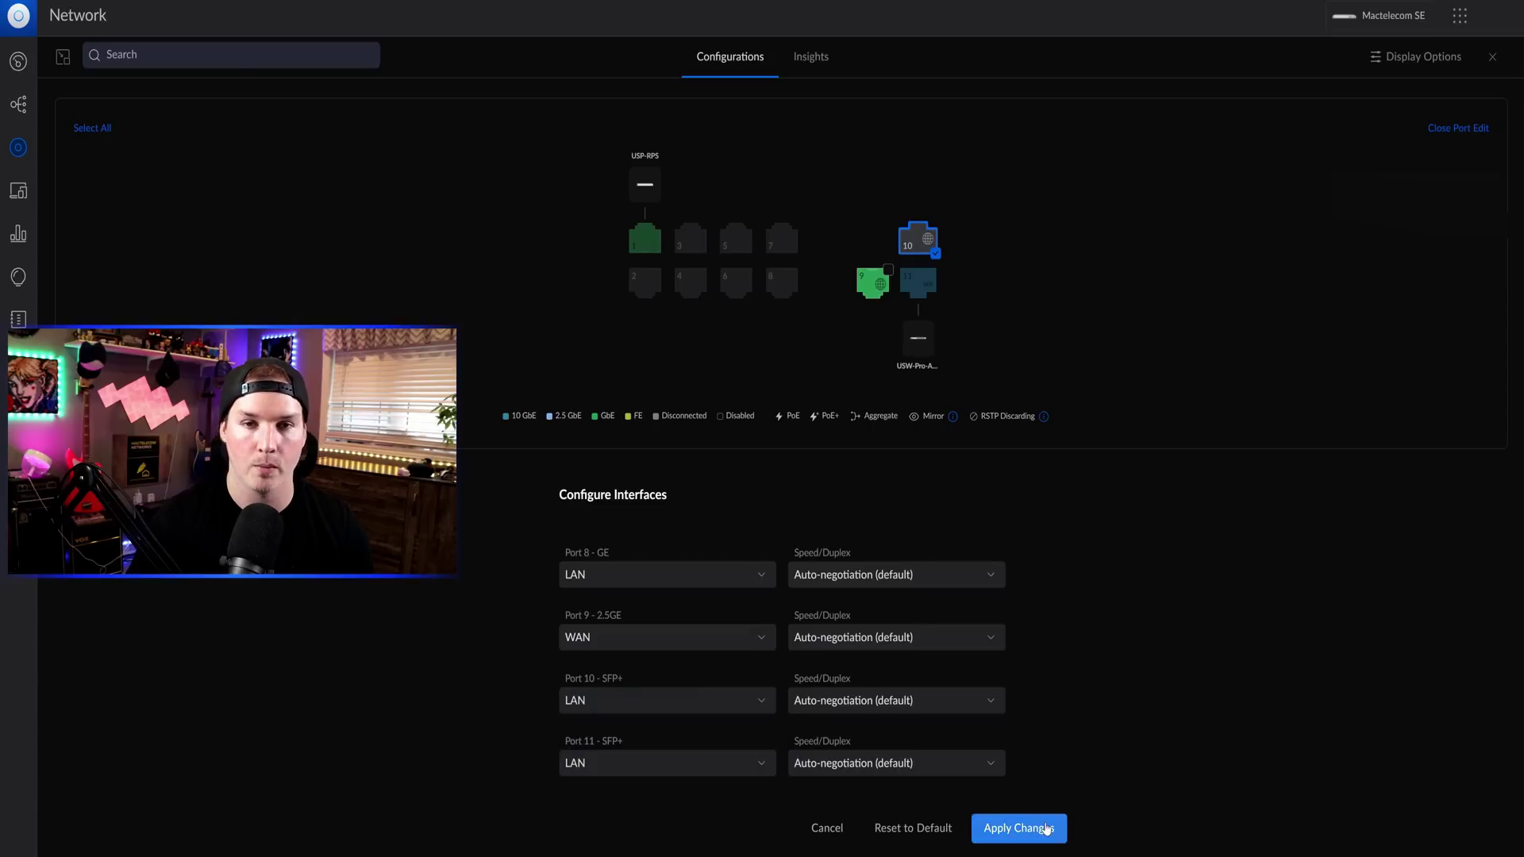
pyautogui.click(1046, 829)
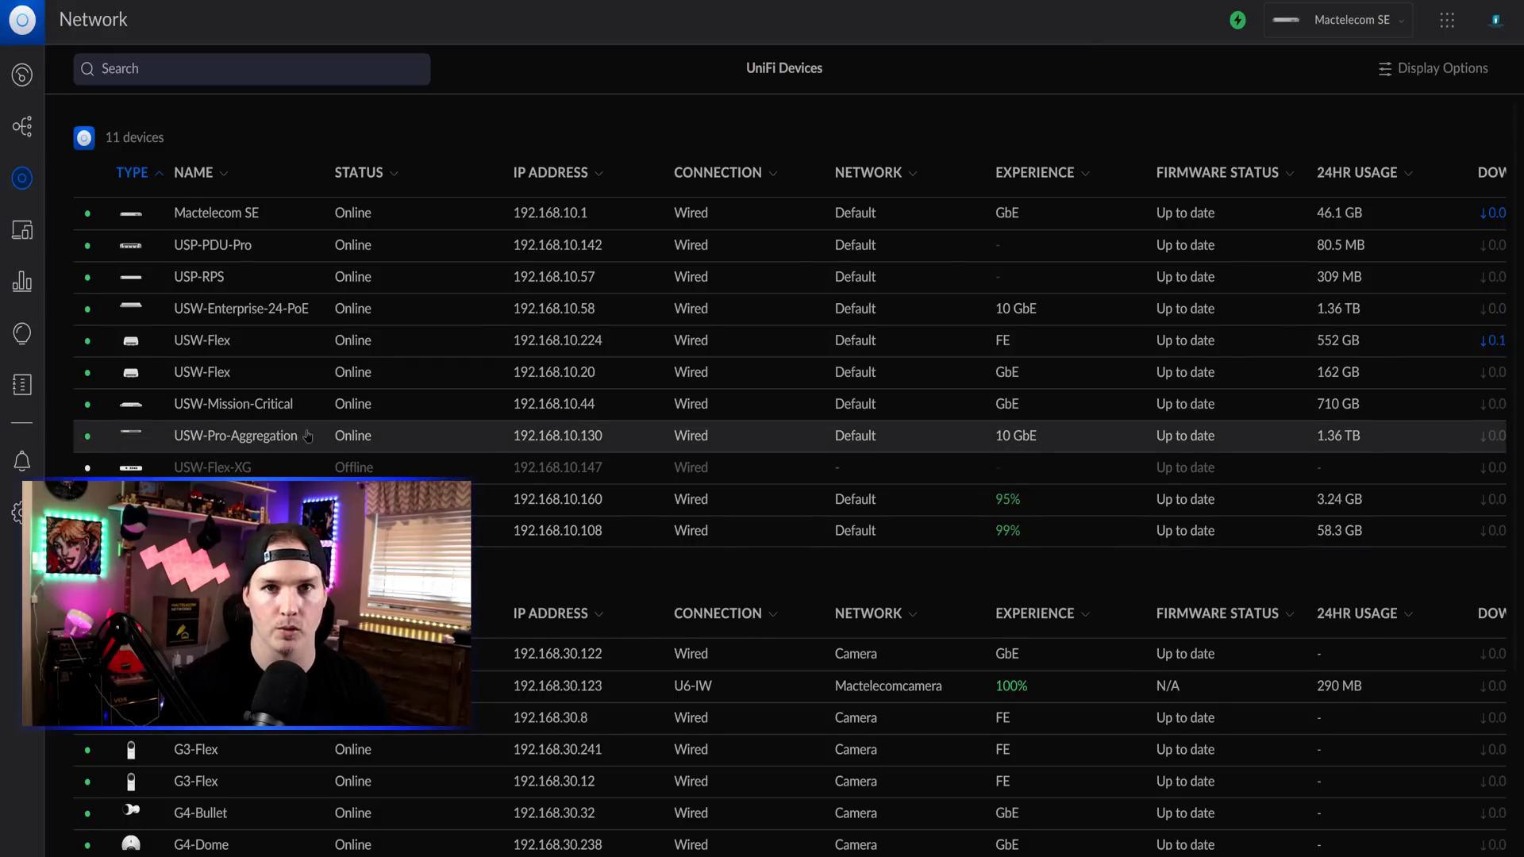
# Open USW-Pro-Aggregation's Ports tab and its full Port Management view.
pyautogui.click(307, 436)
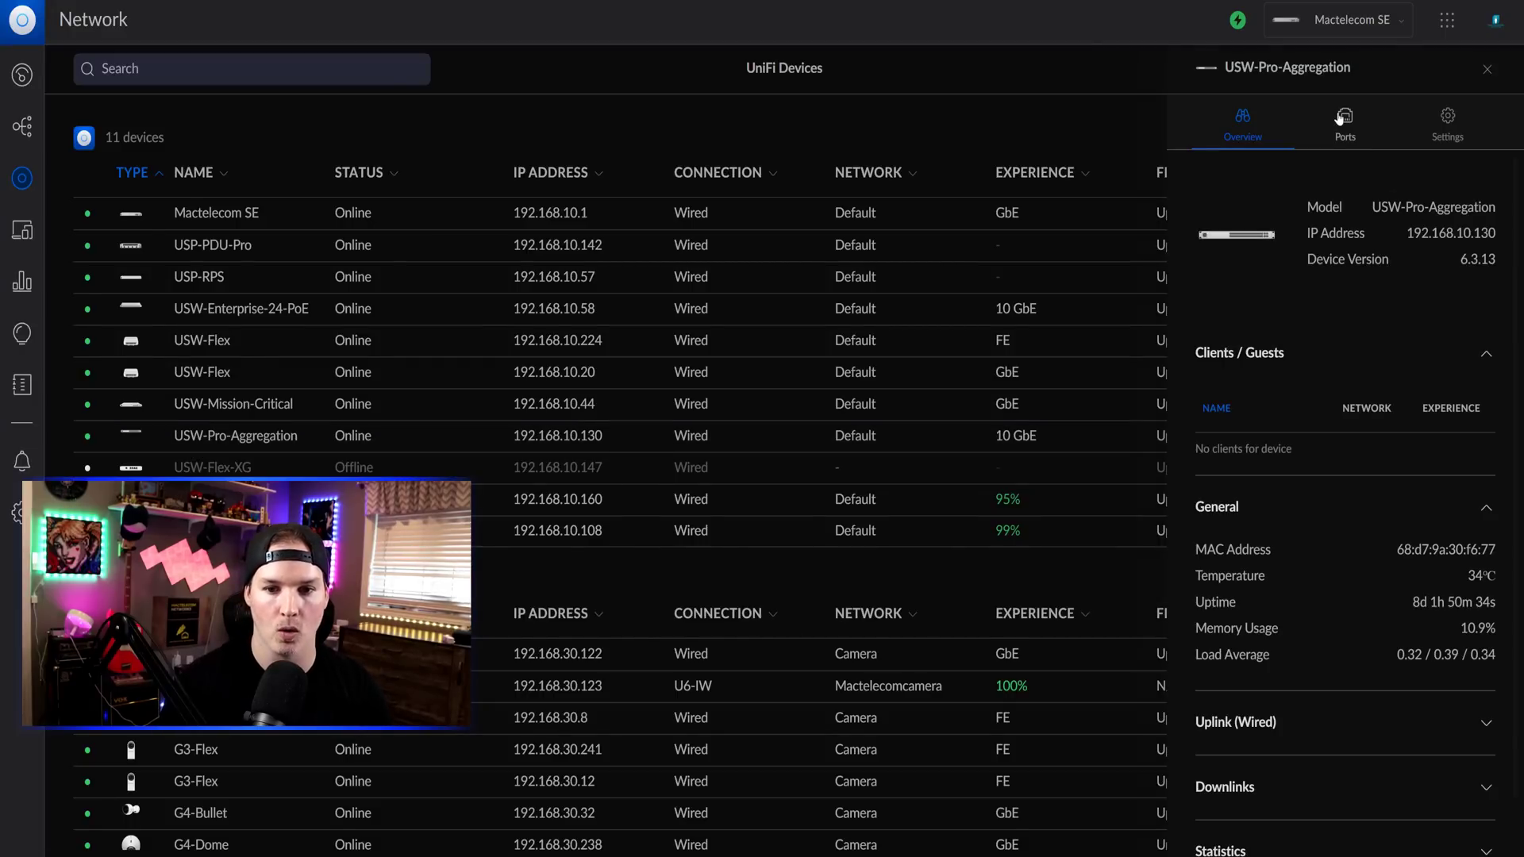
pyautogui.click(1340, 120)
pyautogui.click(1377, 389)
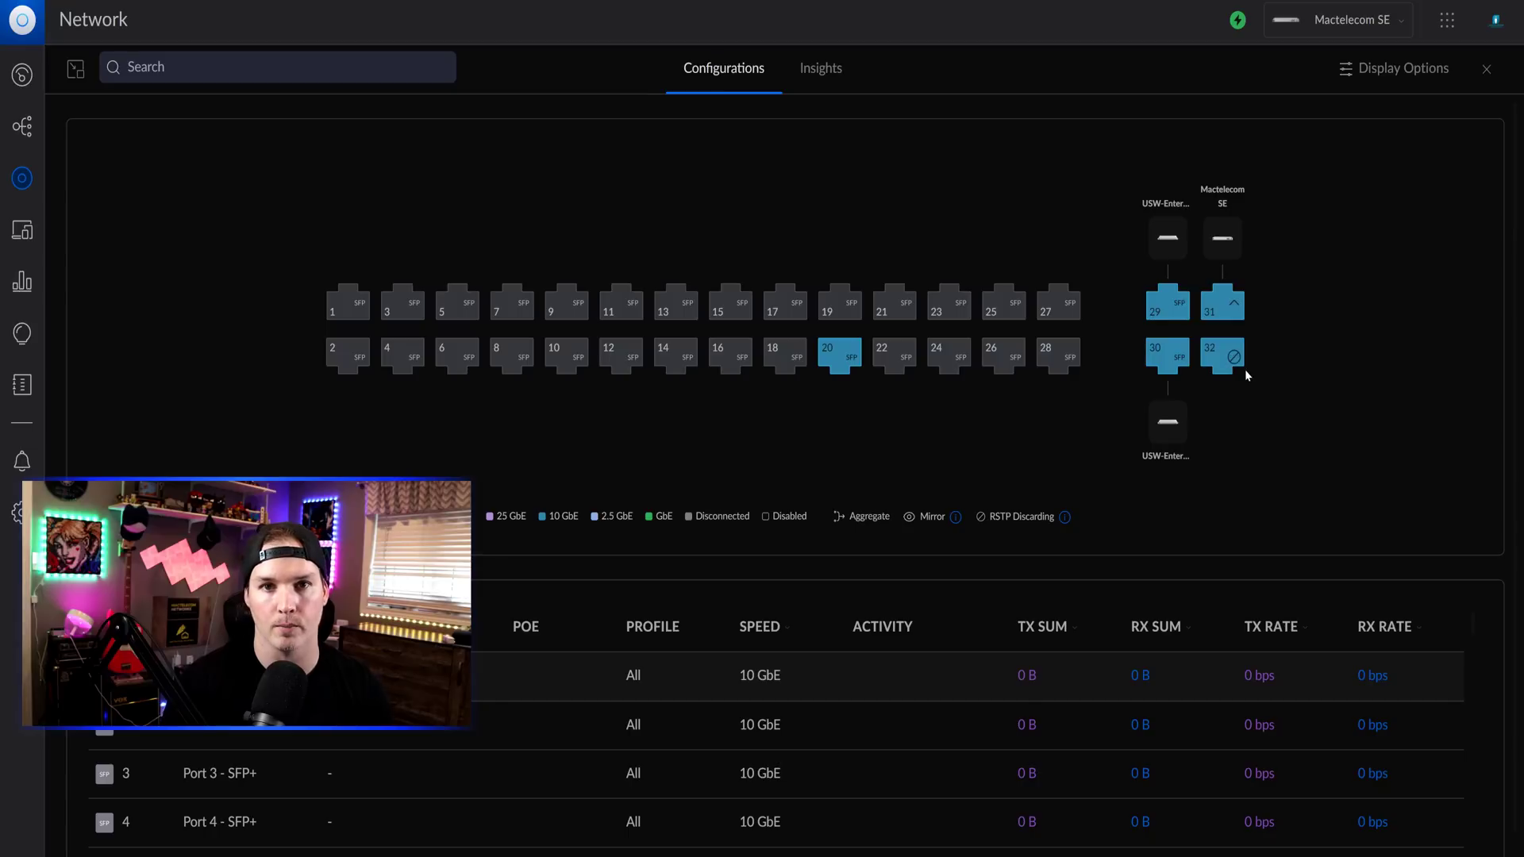
# Open Port Management for USW-Enterprise-24-PoE from the UniFi Devices list.
pyautogui.click(30, 186)
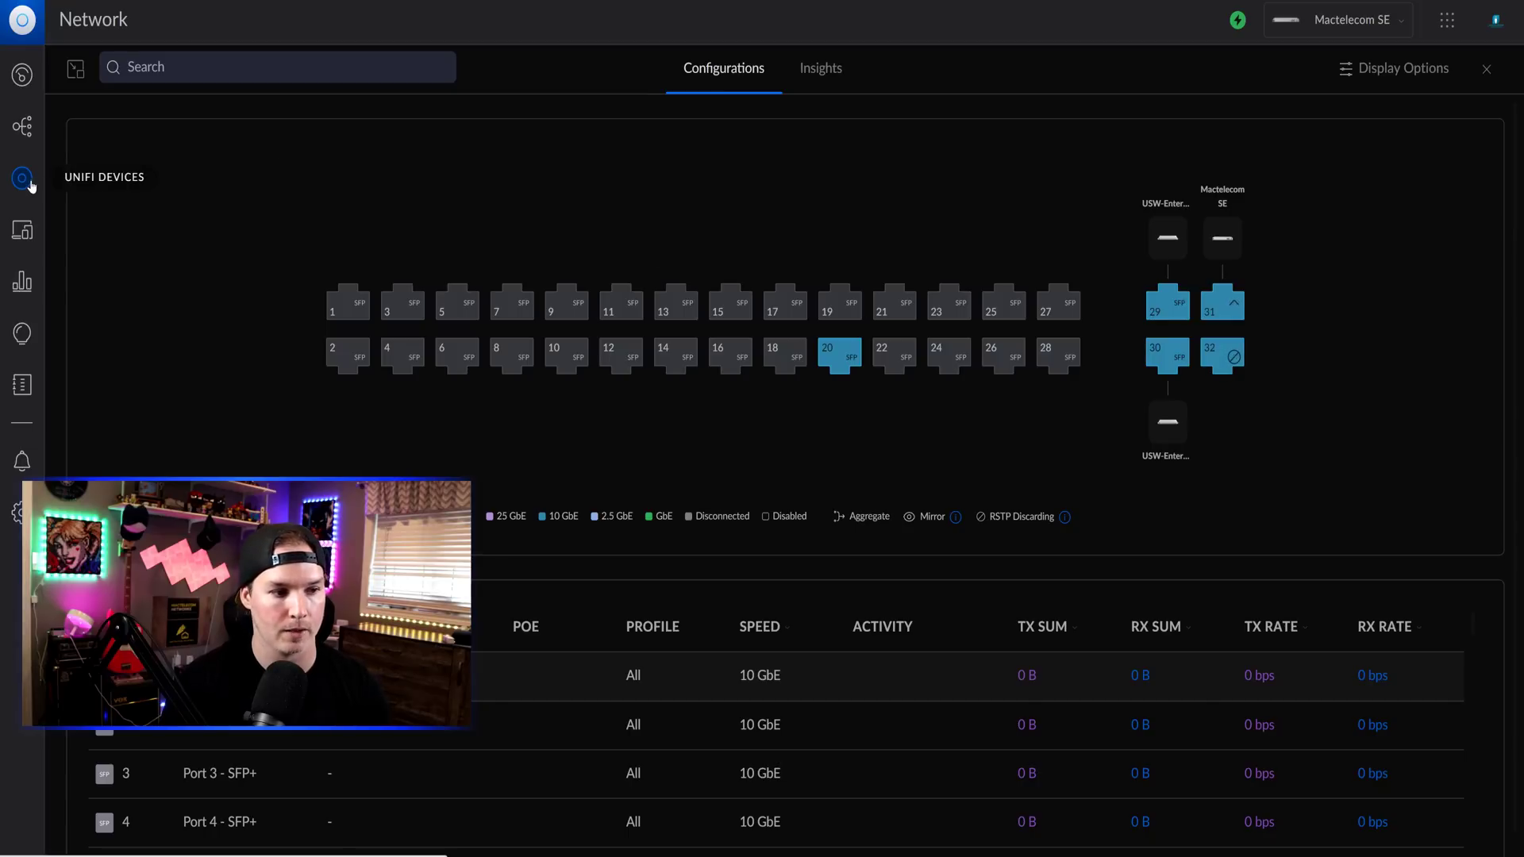
pyautogui.click(206, 308)
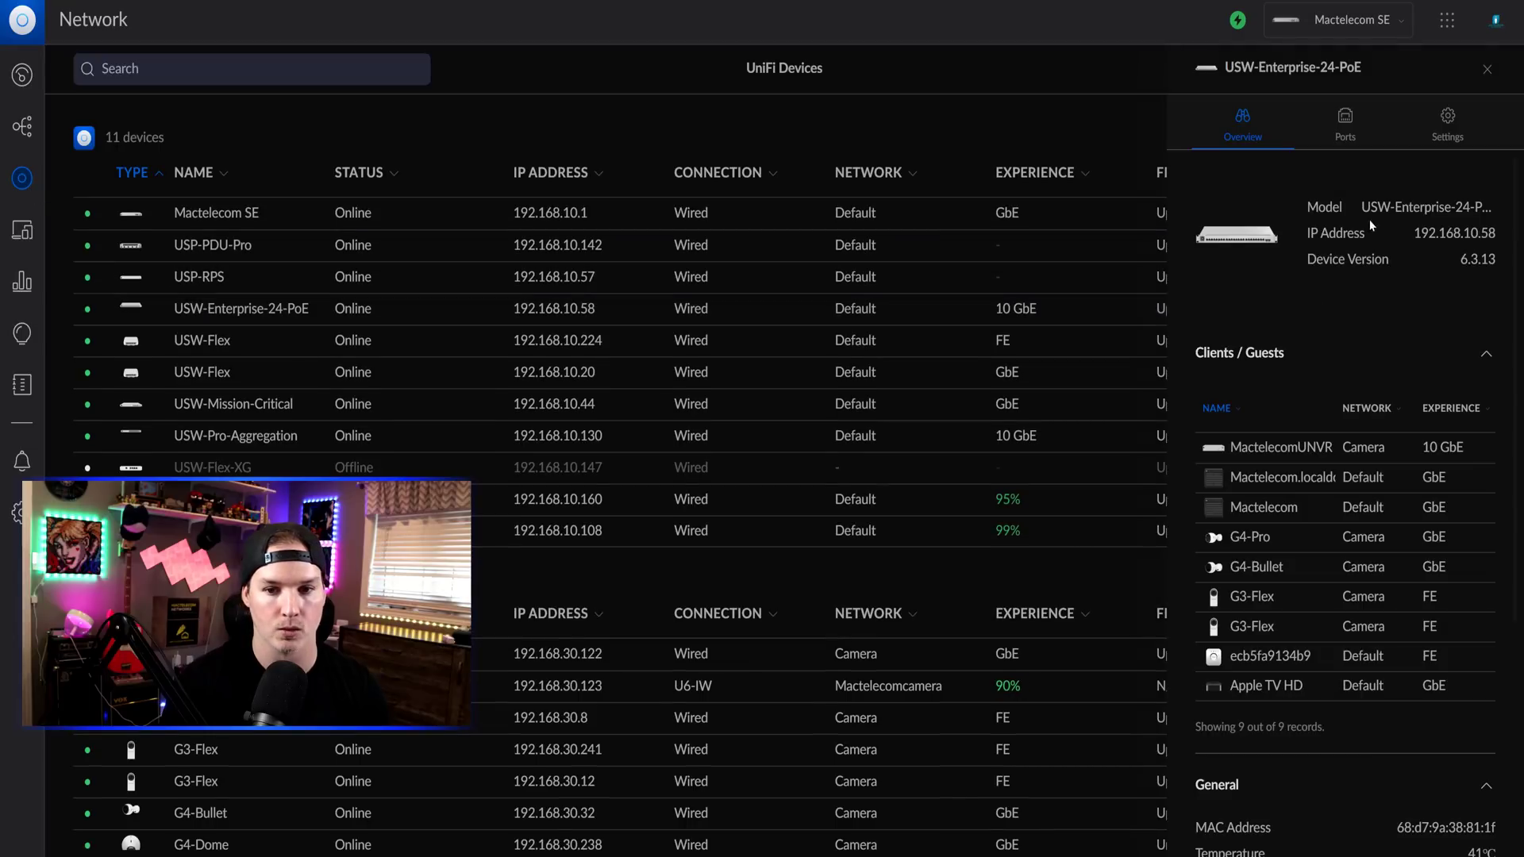
pyautogui.click(1345, 123)
pyautogui.click(1350, 367)
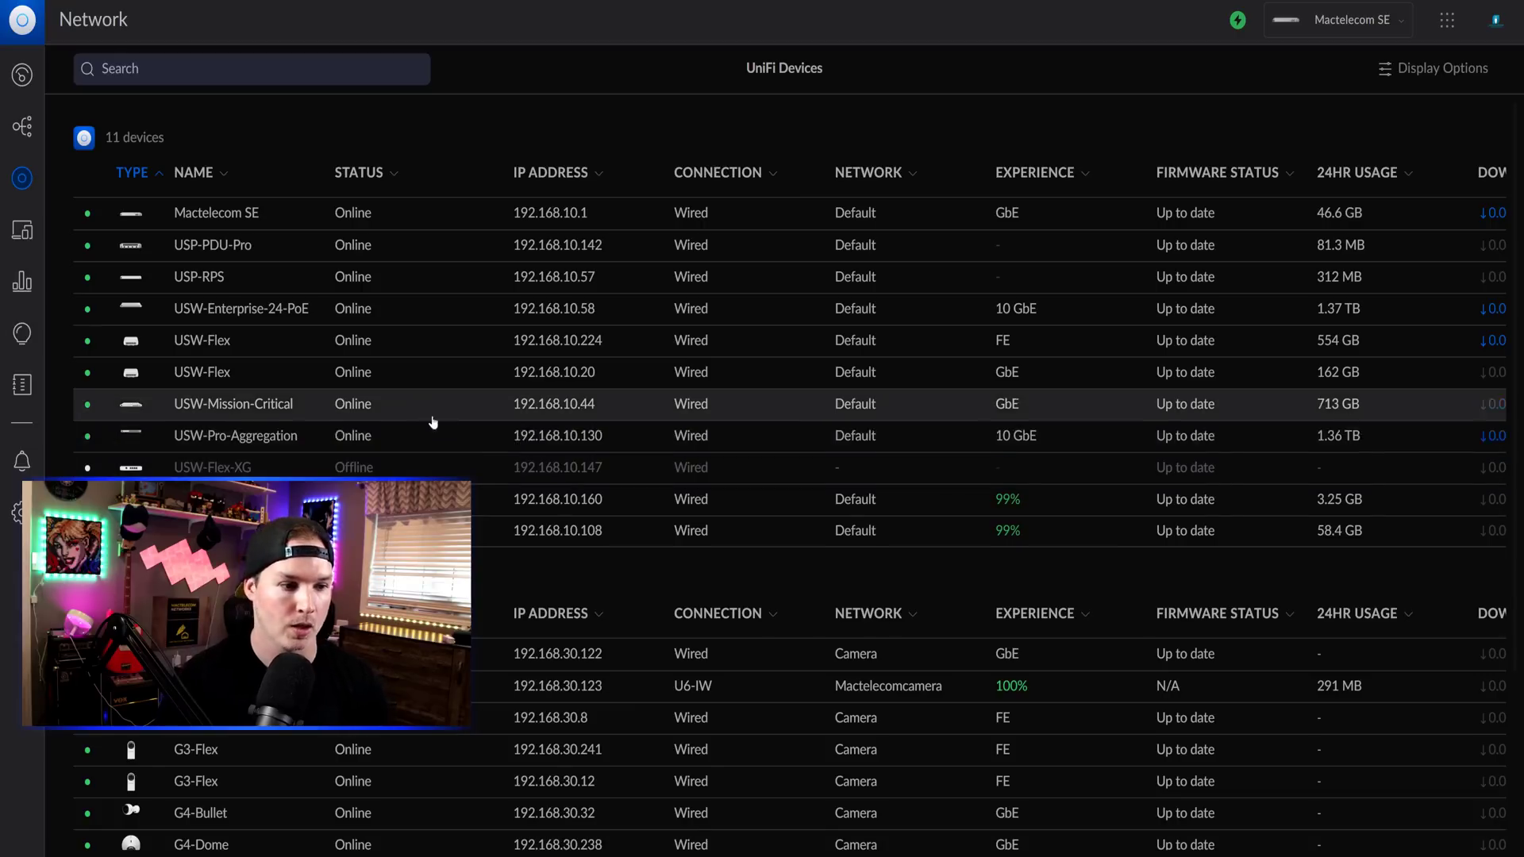
# Reopen USW-Enterprise-24-PoE's details and return to its Port Management view.
pyautogui.click(329, 310)
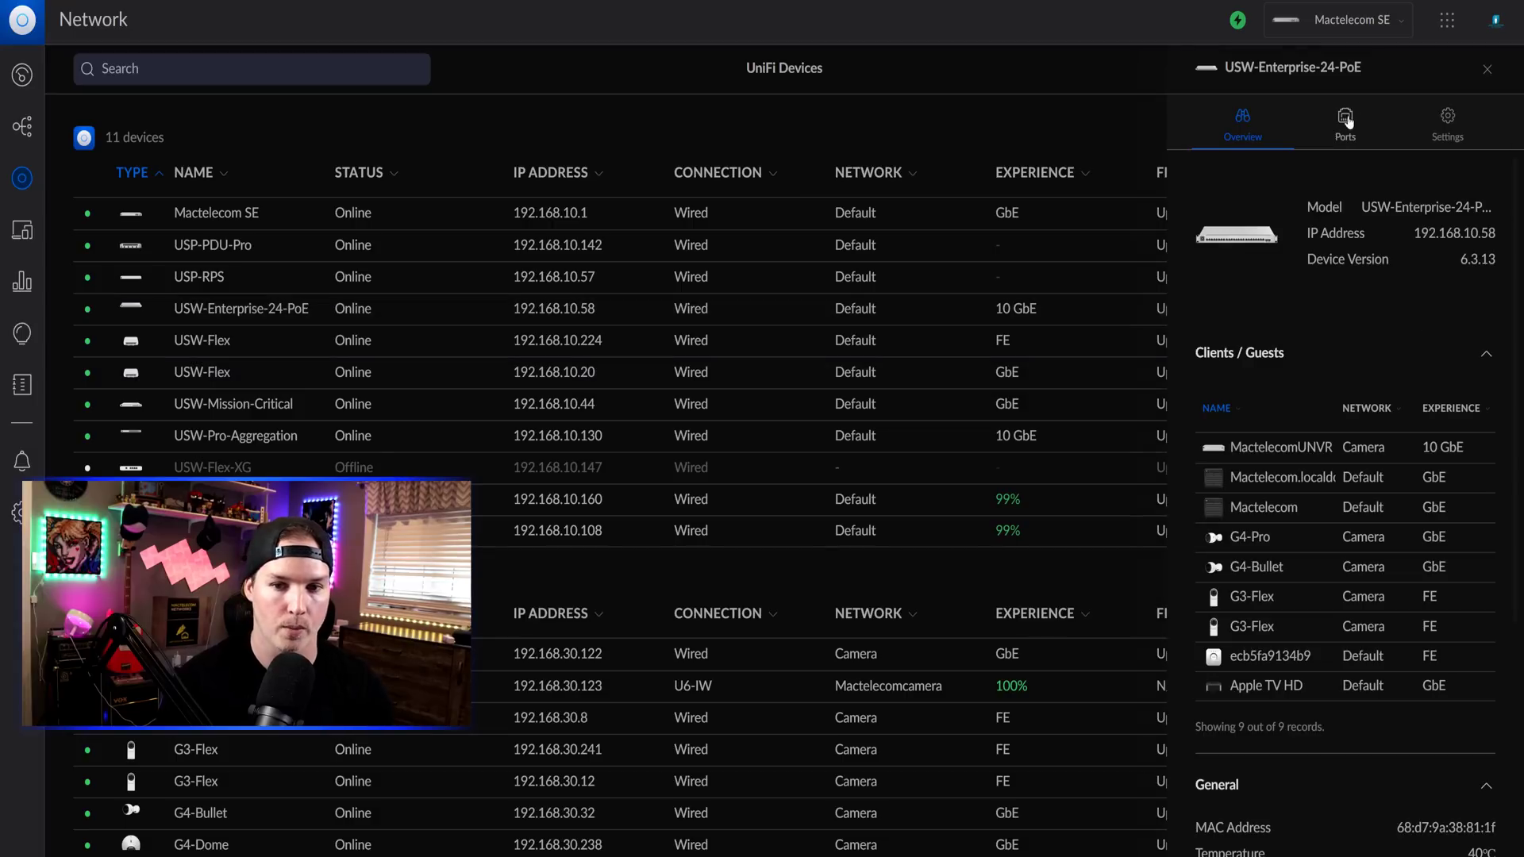
pyautogui.click(1345, 119)
pyautogui.click(1360, 369)
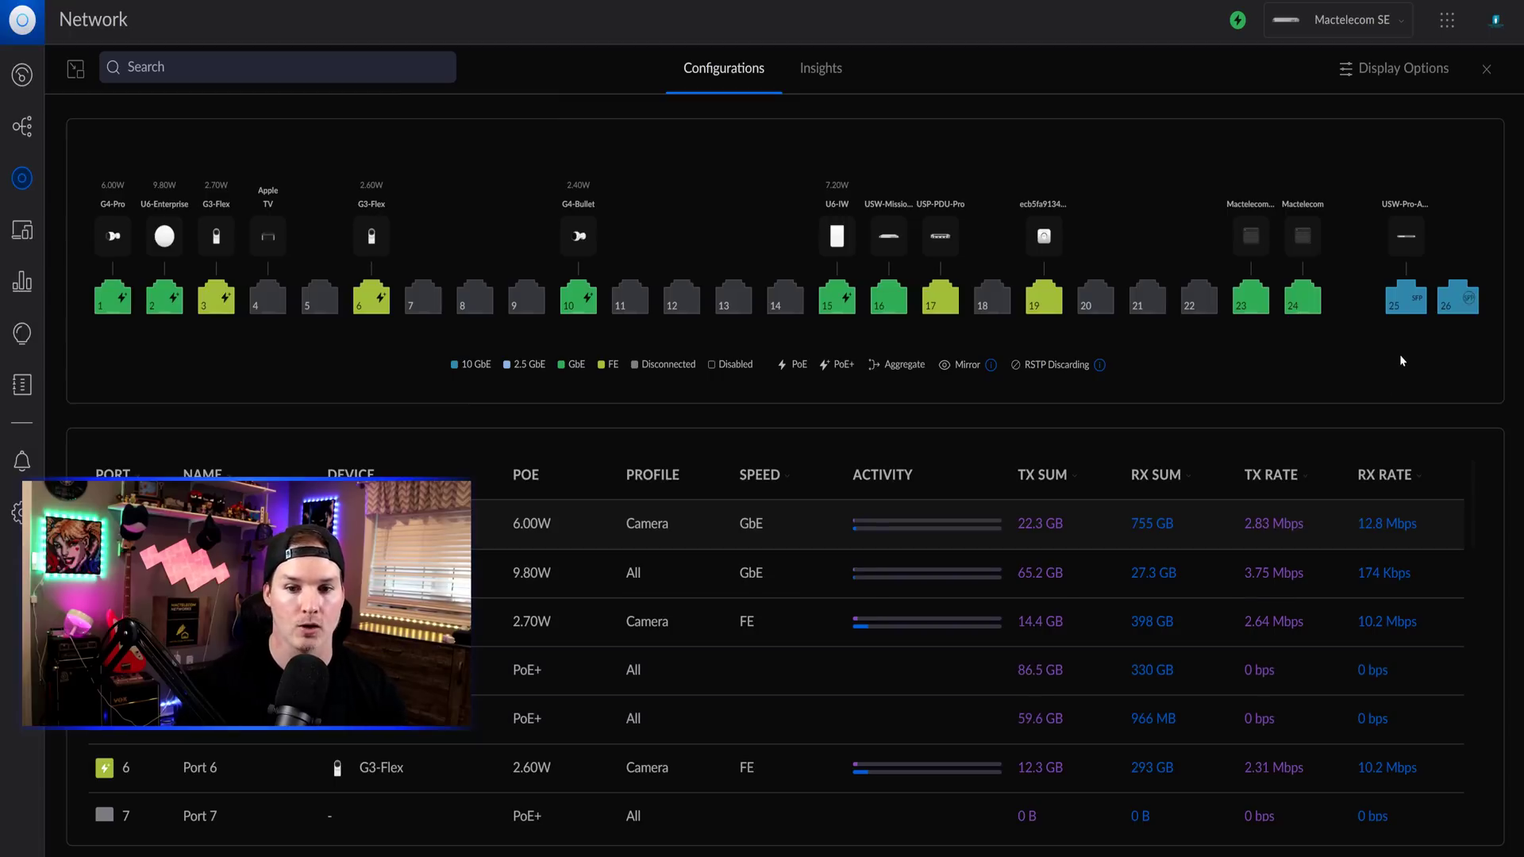
# Set port 25 to Aggregate with Port - 26, apply, and return to UniFi Devices.
pyautogui.click(1402, 308)
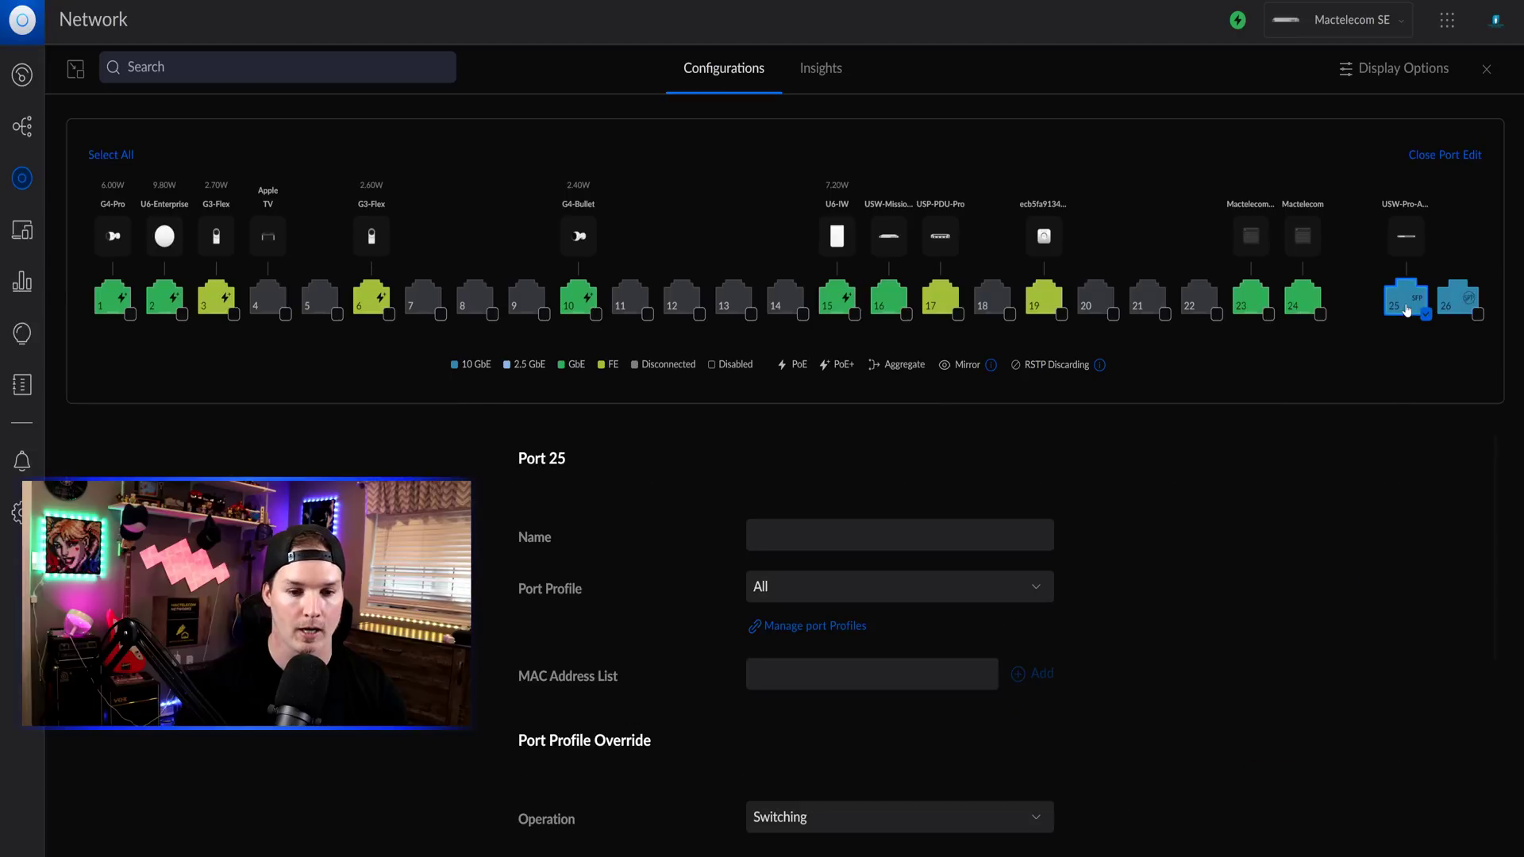
pyautogui.scroll(-3, 941, 512)
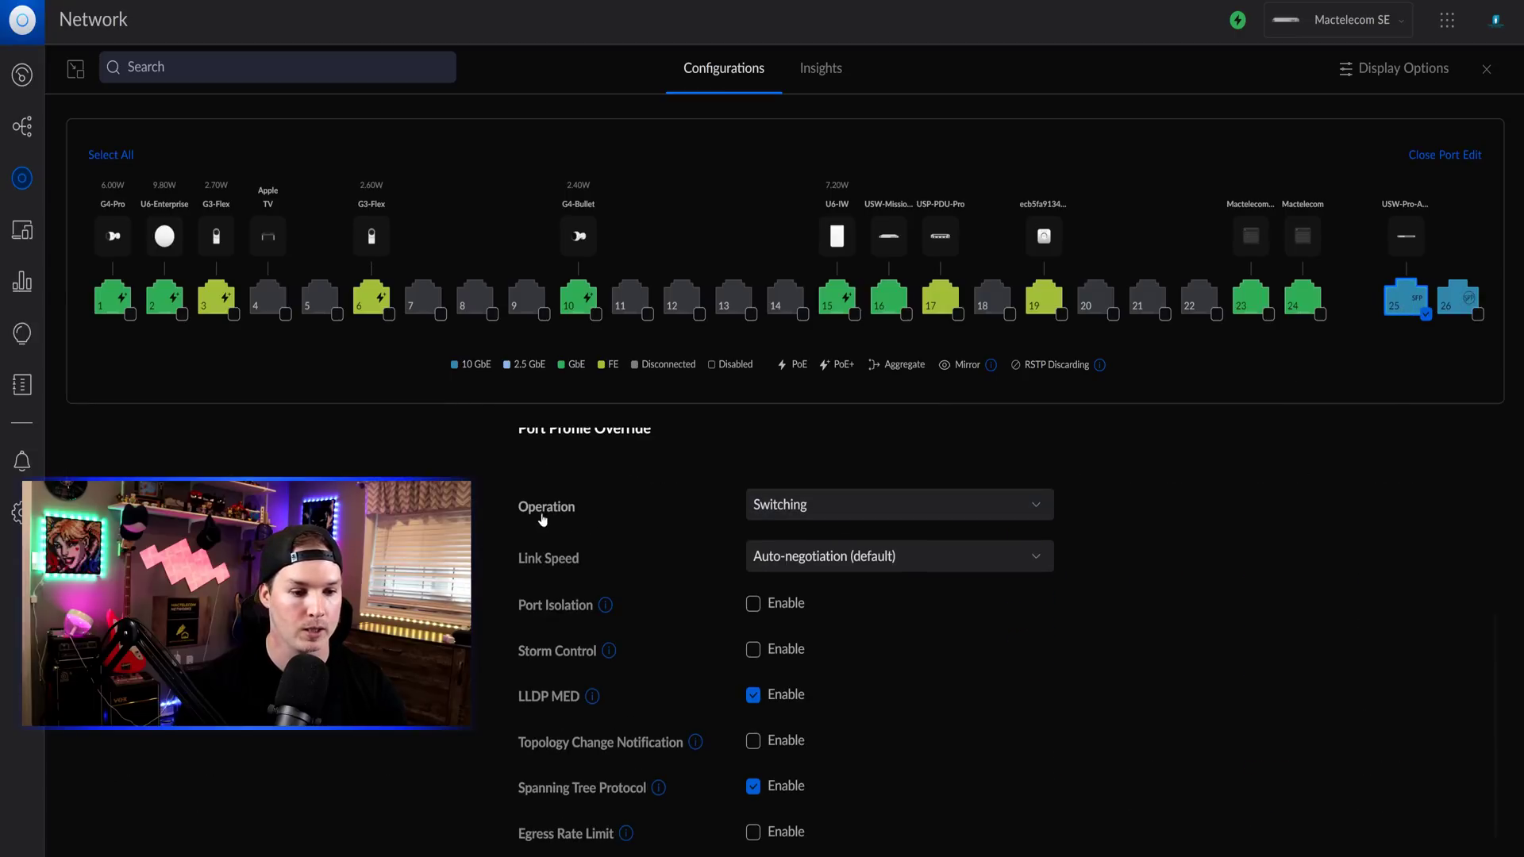
pyautogui.click(800, 506)
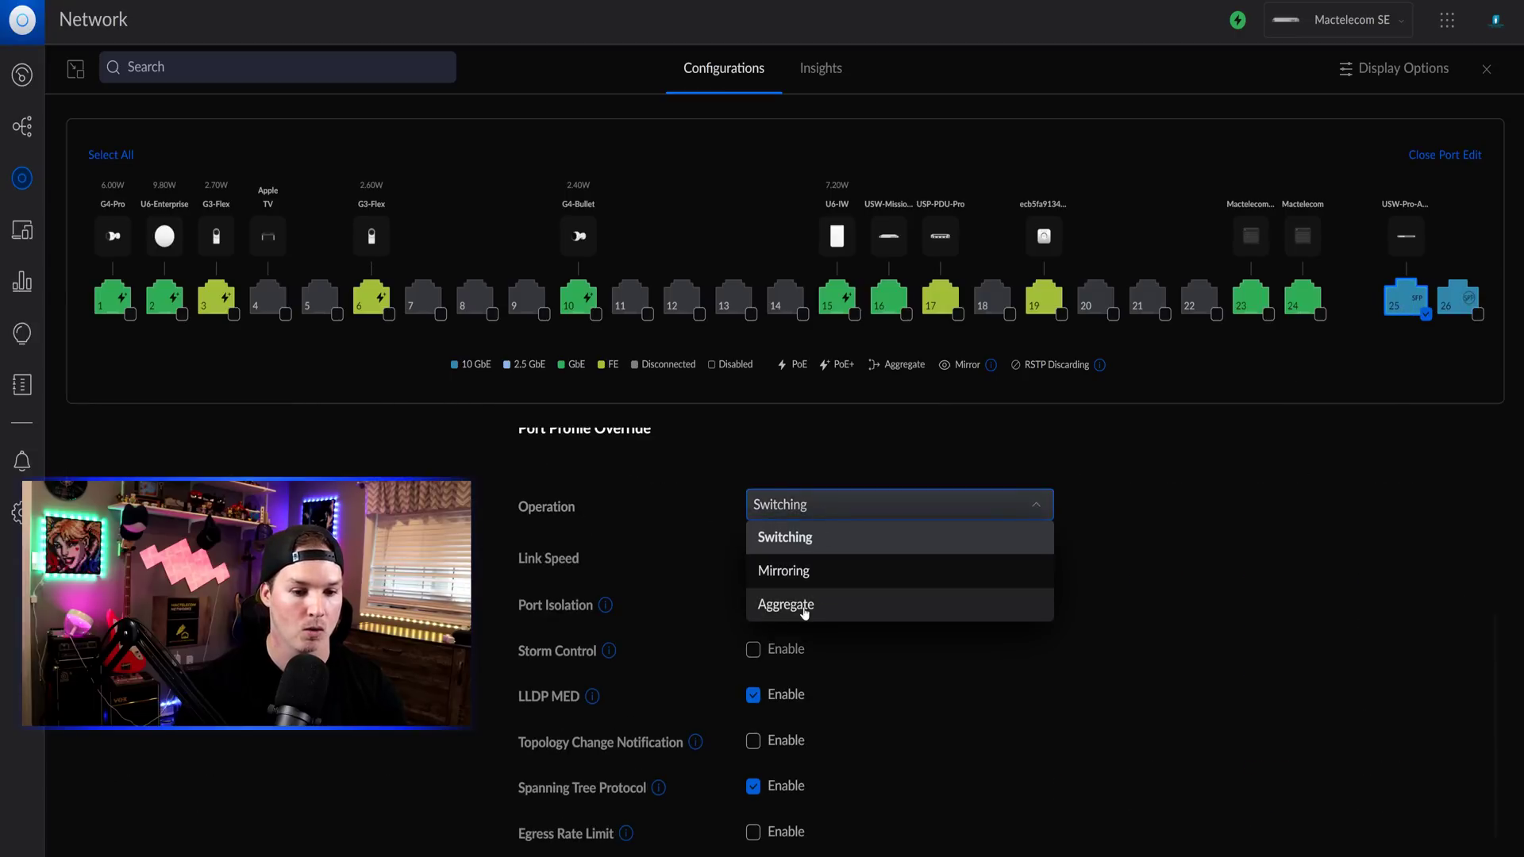
pyautogui.click(805, 607)
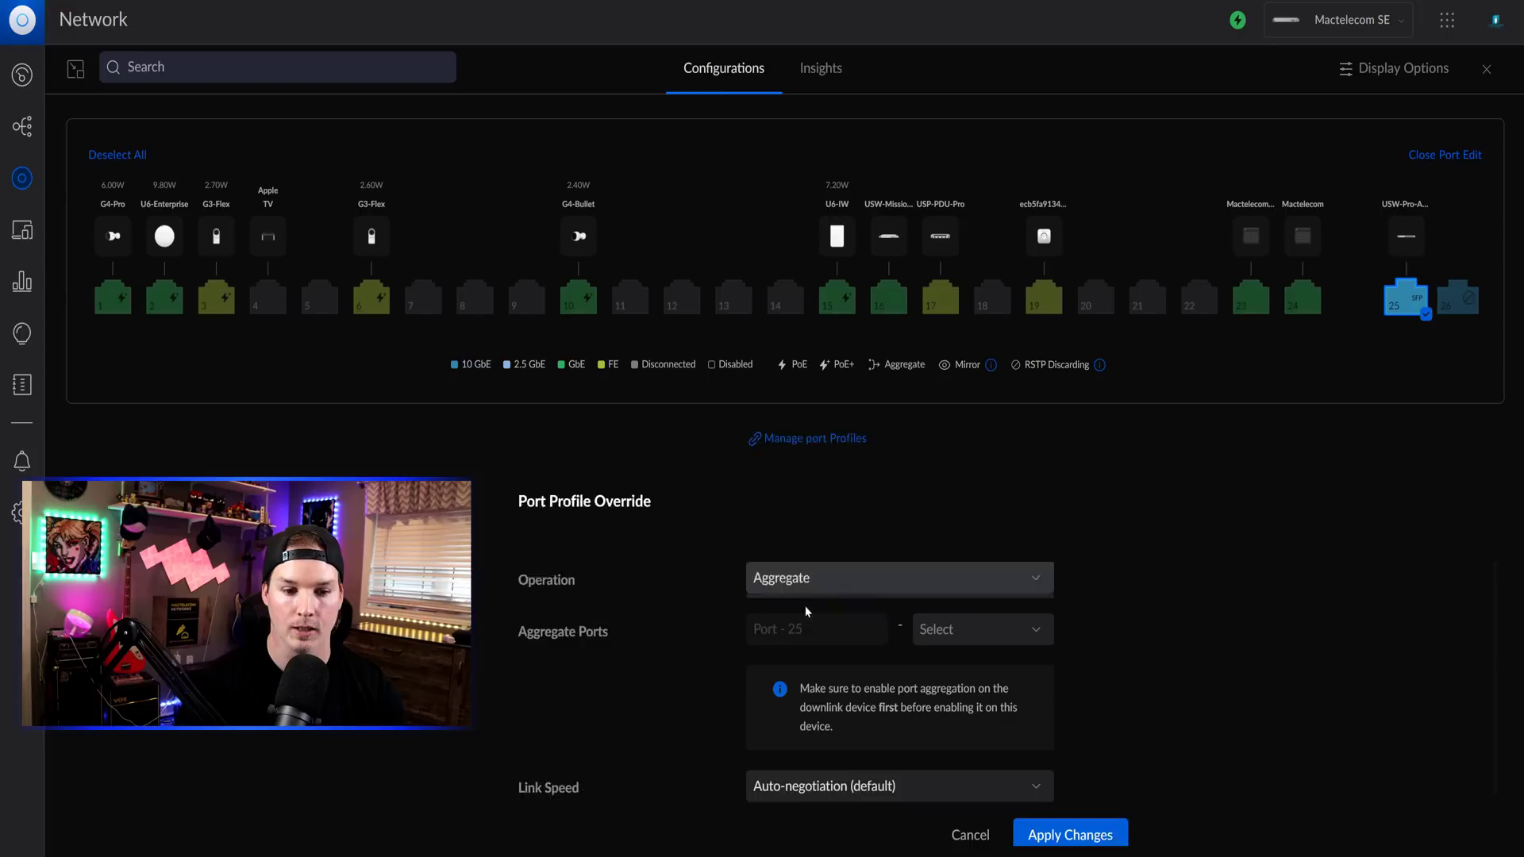
pyautogui.click(986, 613)
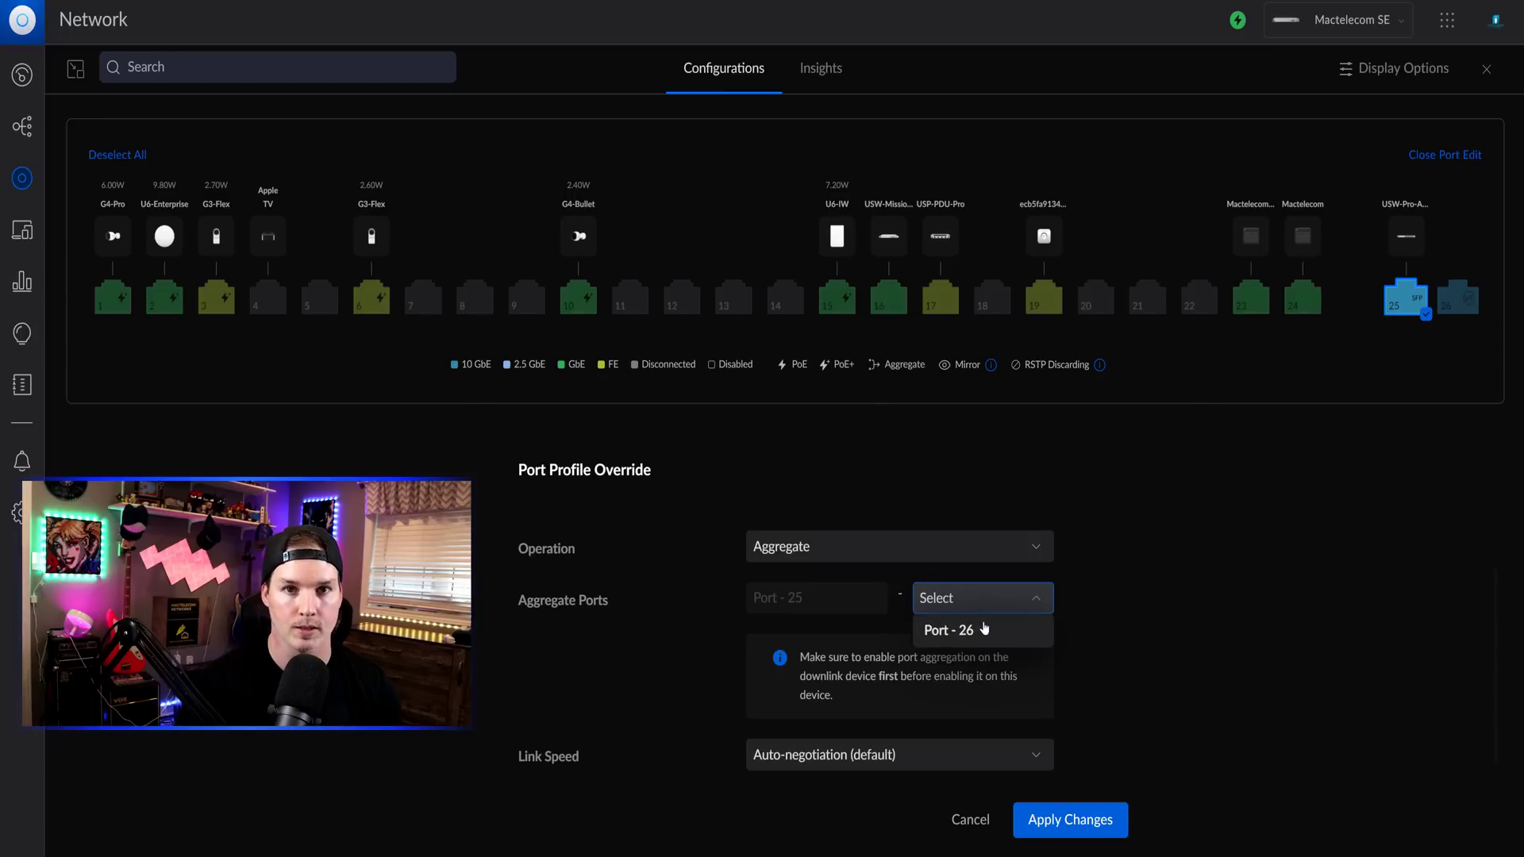
pyautogui.click(985, 628)
pyautogui.click(1102, 832)
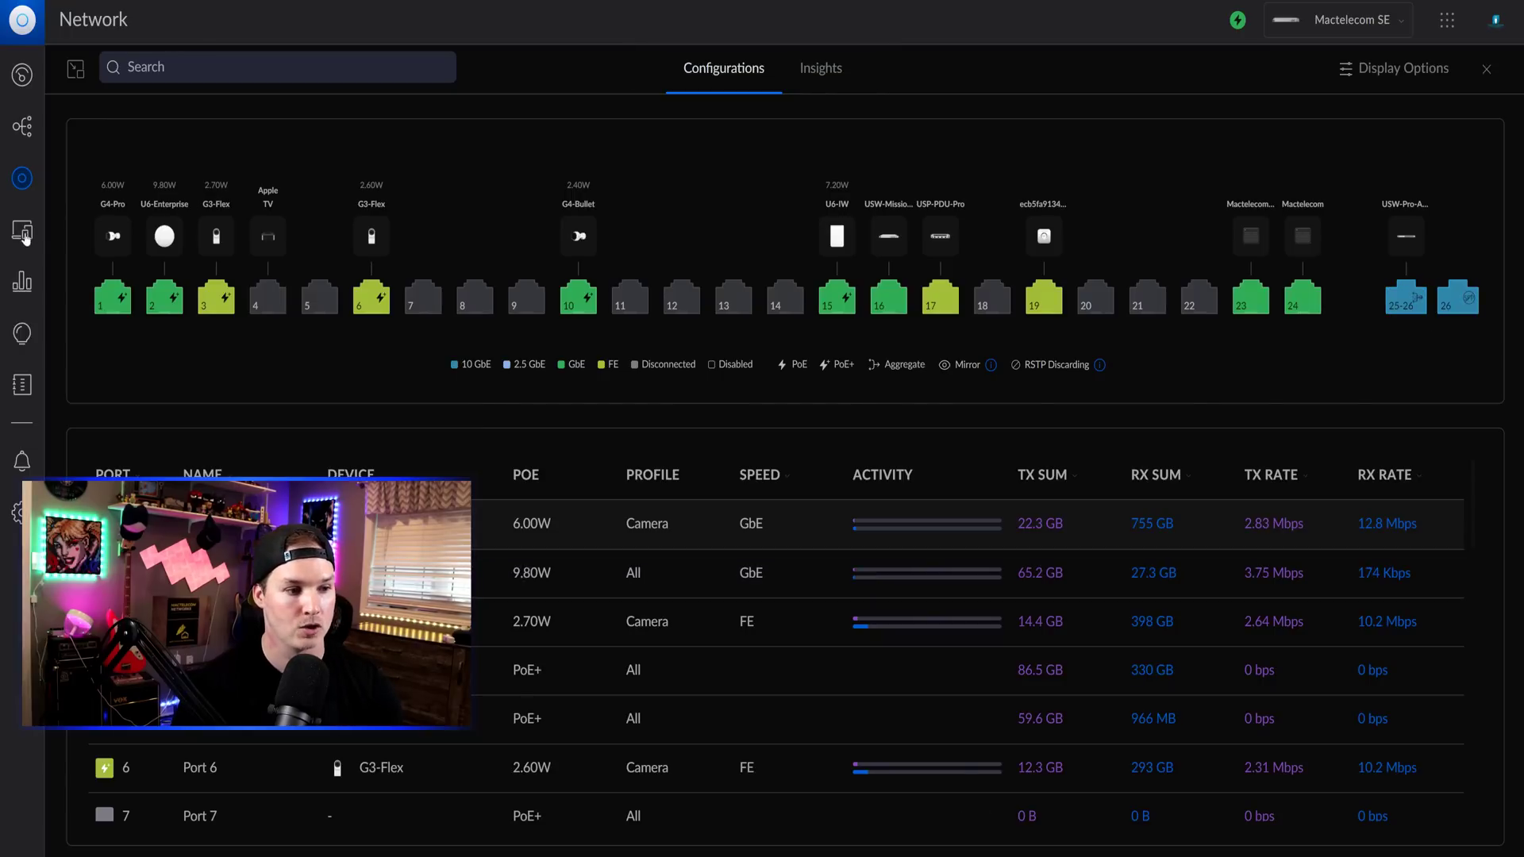
pyautogui.click(22, 178)
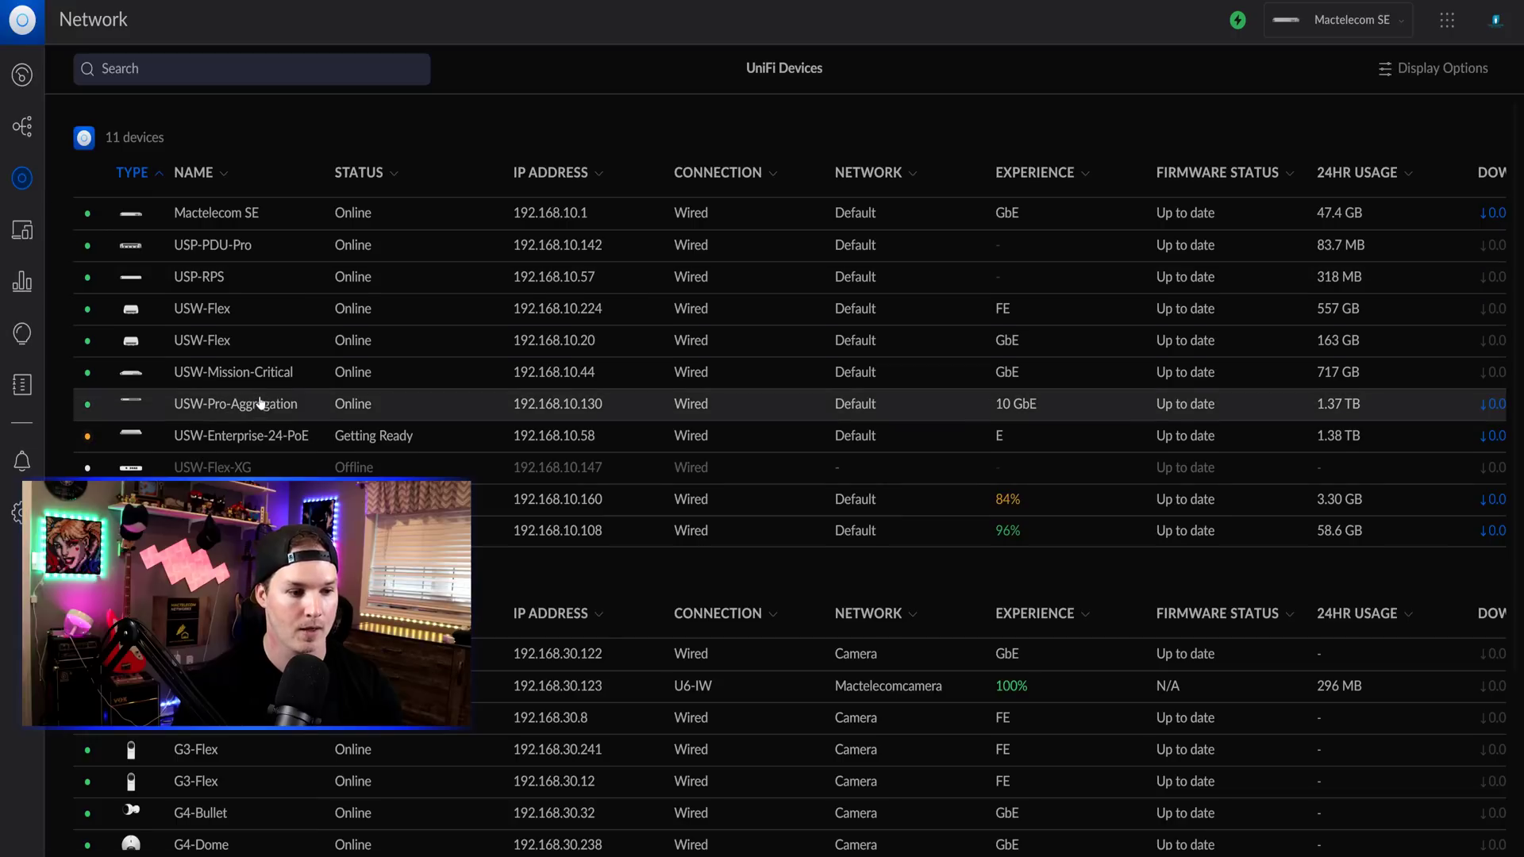
# Open Port Management for the USW-Pro-Aggregation switch.
pyautogui.click(260, 403)
pyautogui.click(1350, 127)
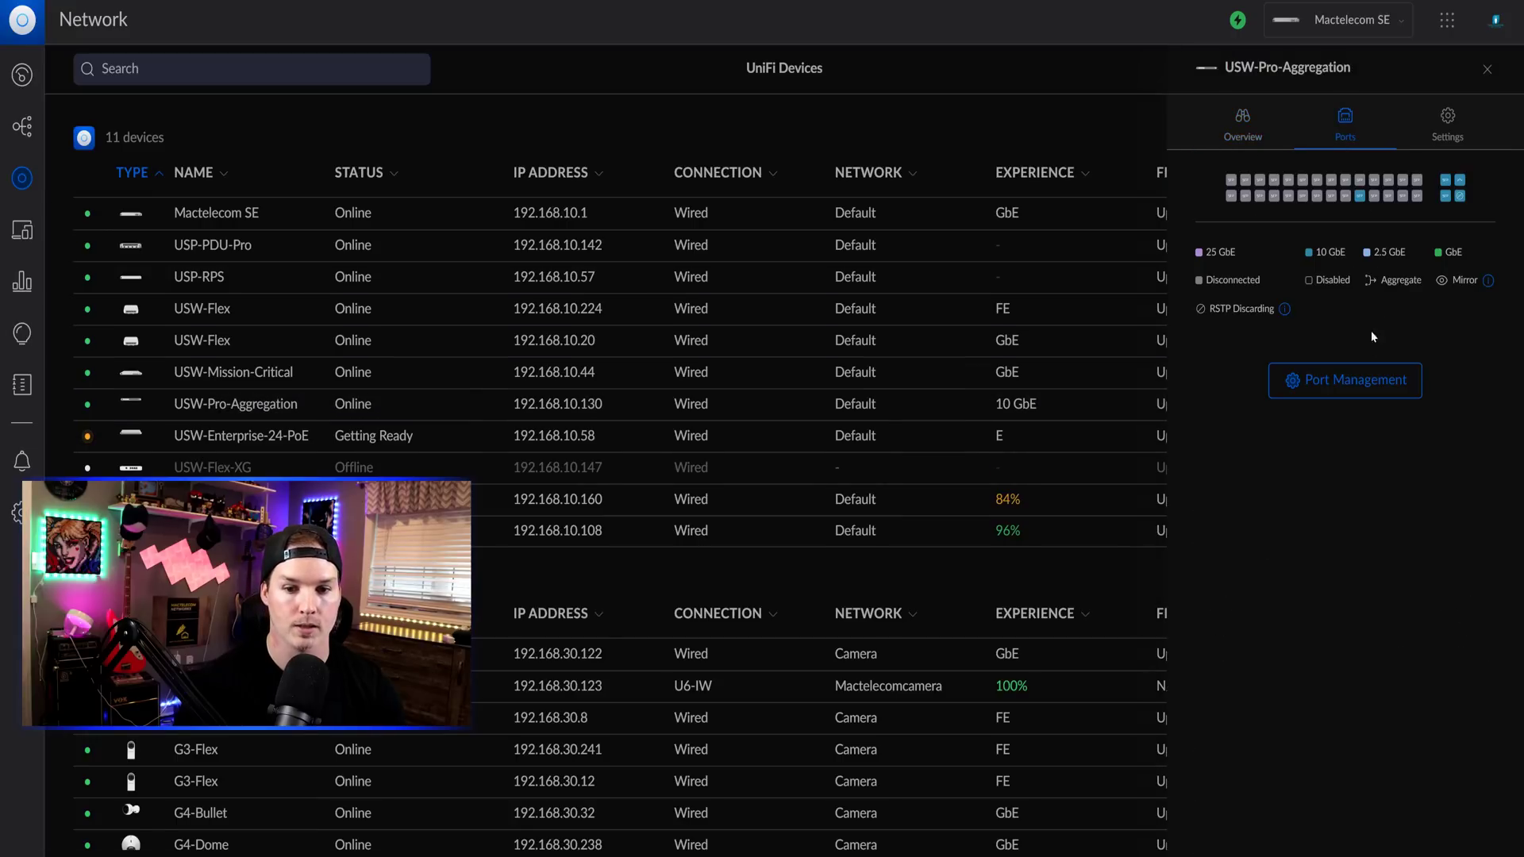
pyautogui.click(1371, 380)
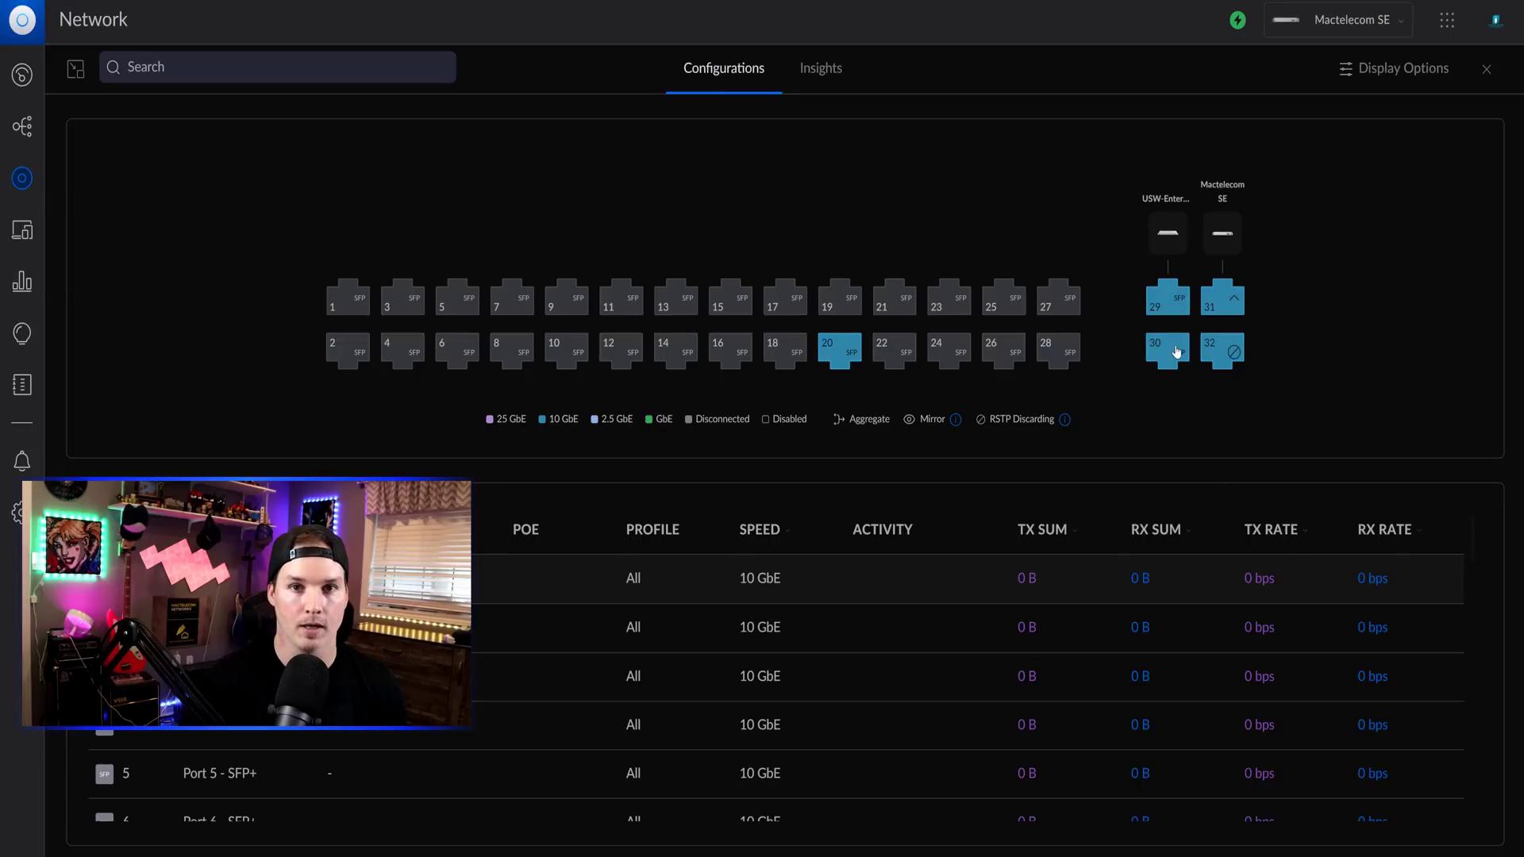
# Aggregate port 29 with Port - 30, apply, and go back to the device list.
pyautogui.click(1180, 306)
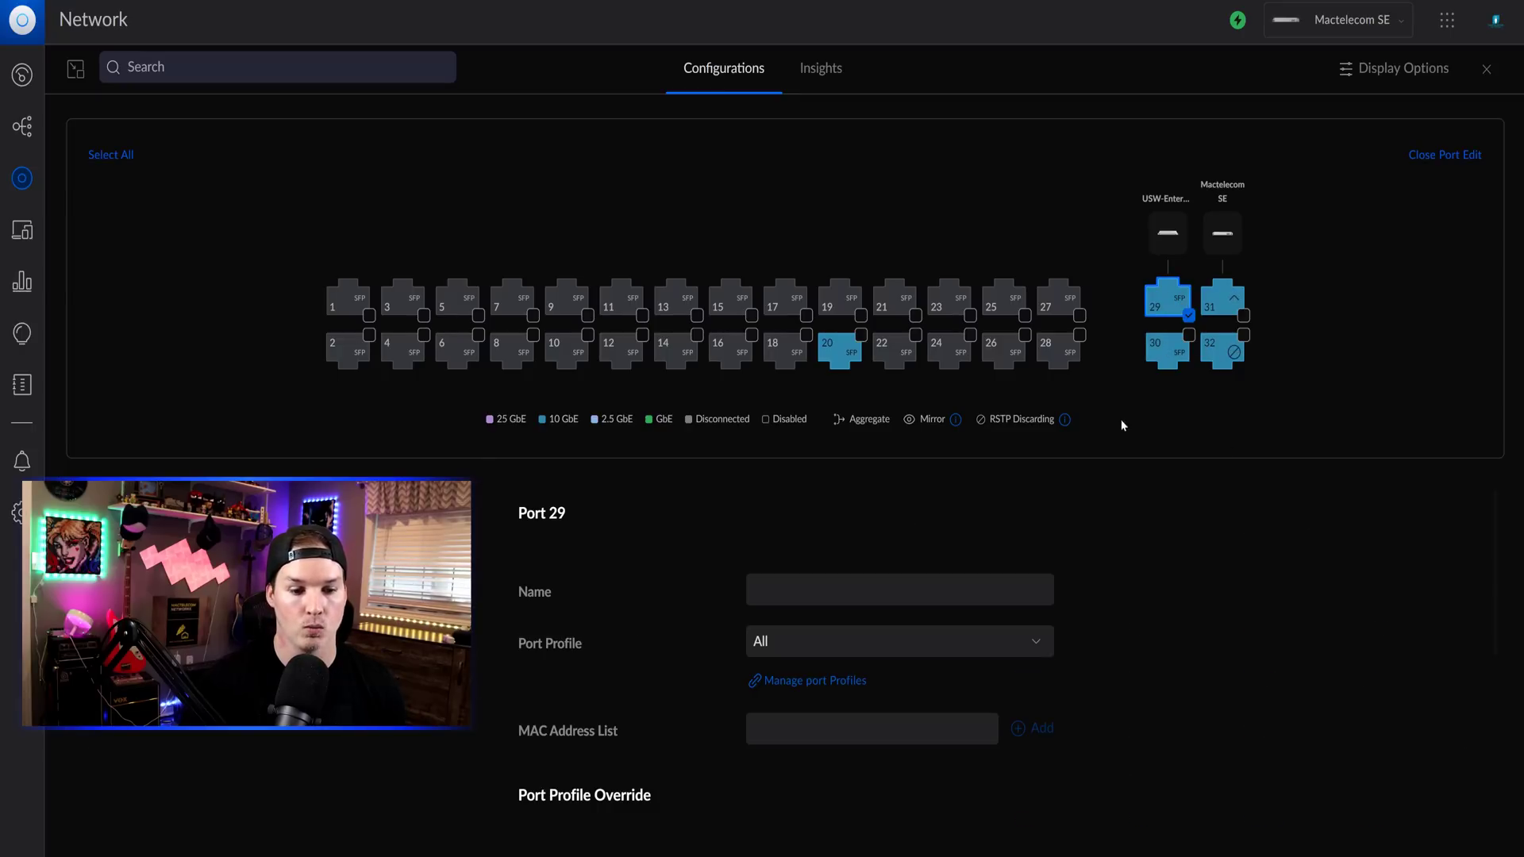
pyautogui.scroll(-3, 1178, 575)
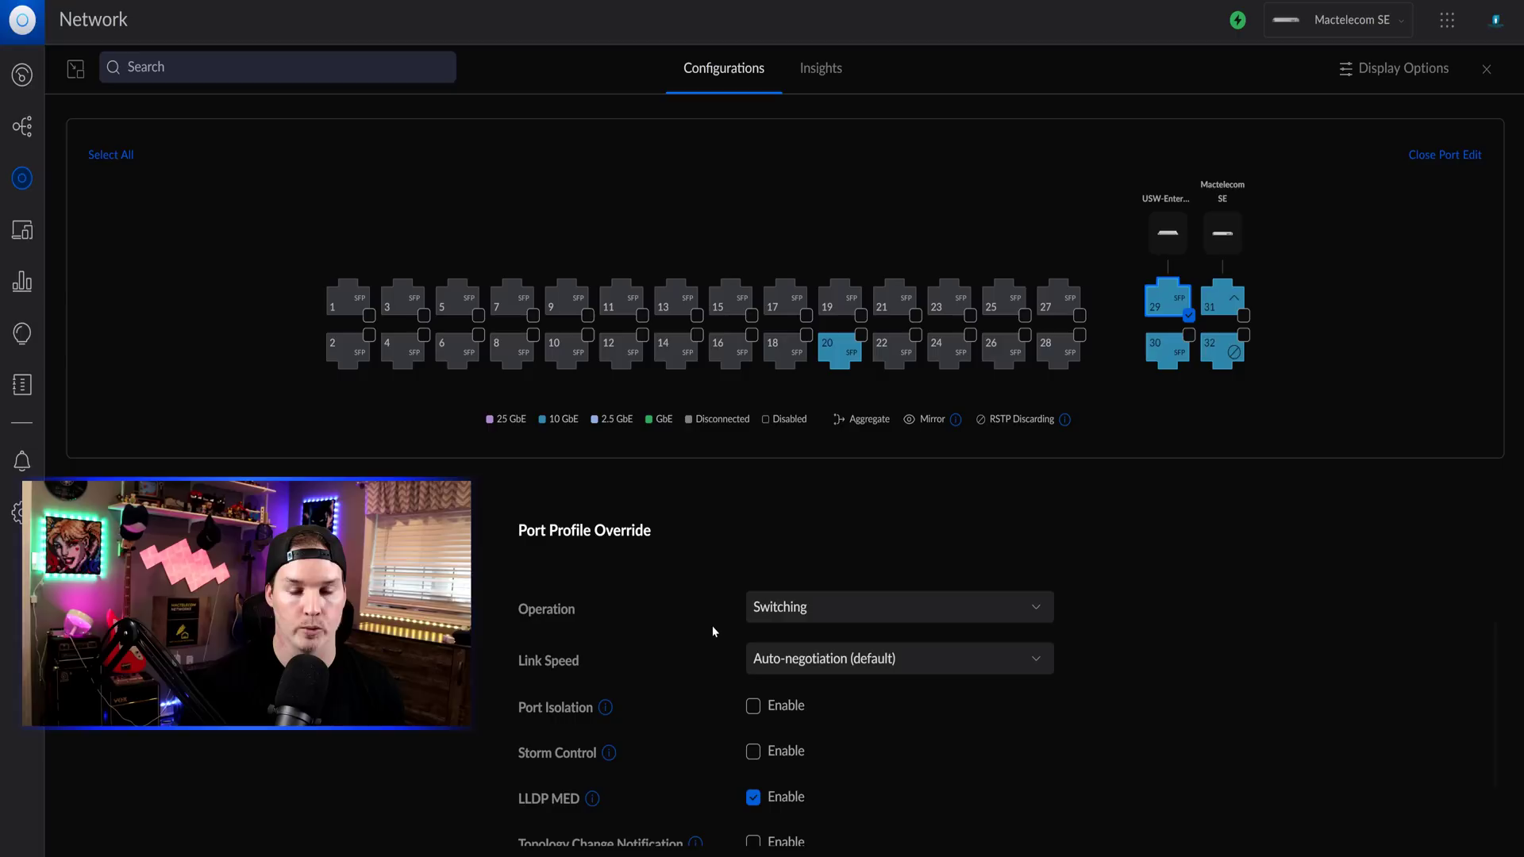
pyautogui.click(858, 610)
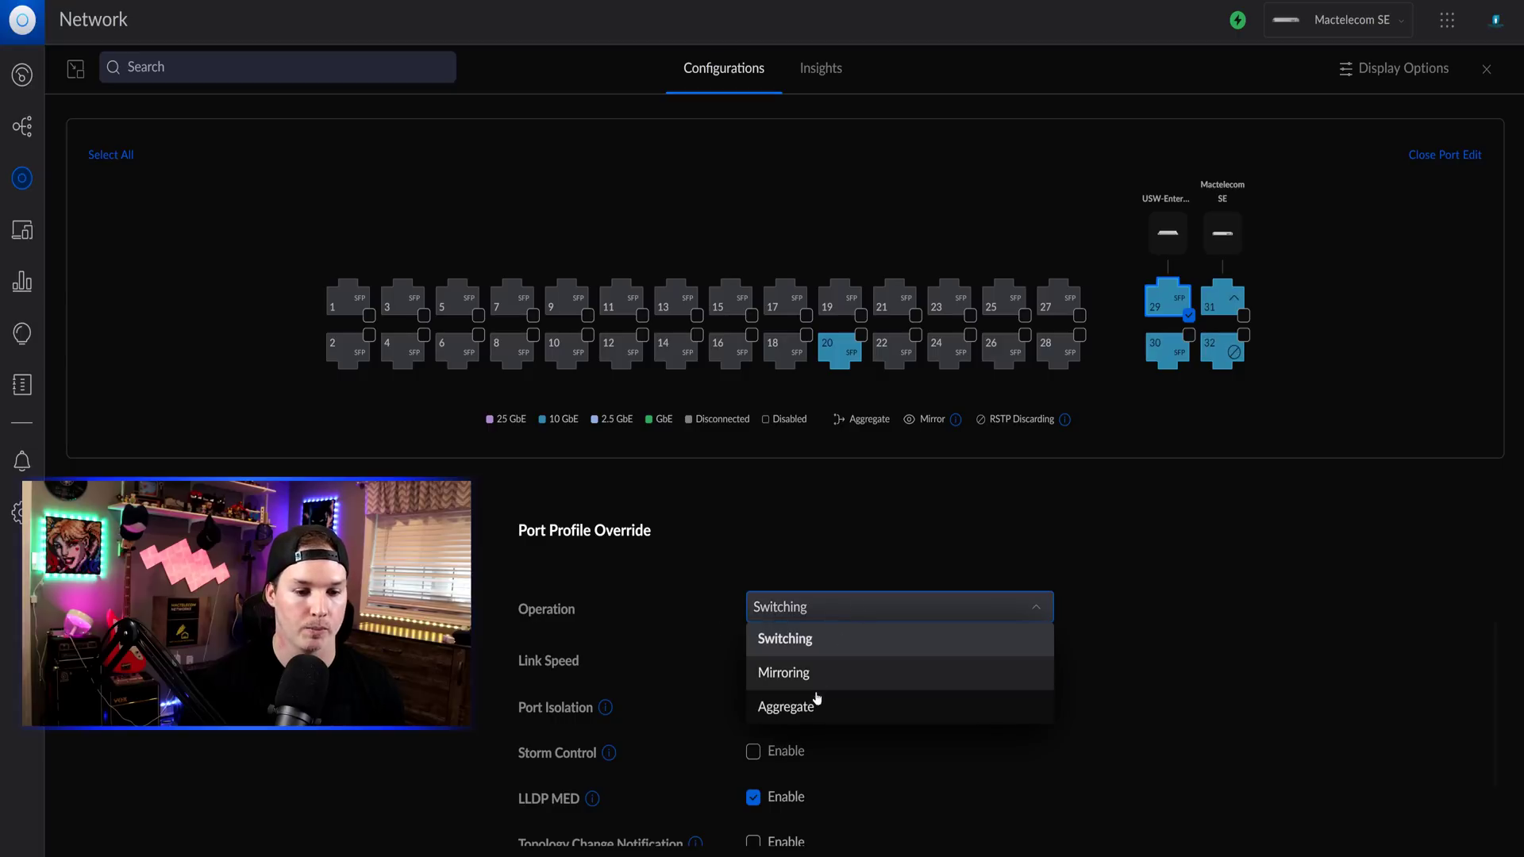
pyautogui.click(817, 702)
pyautogui.click(986, 675)
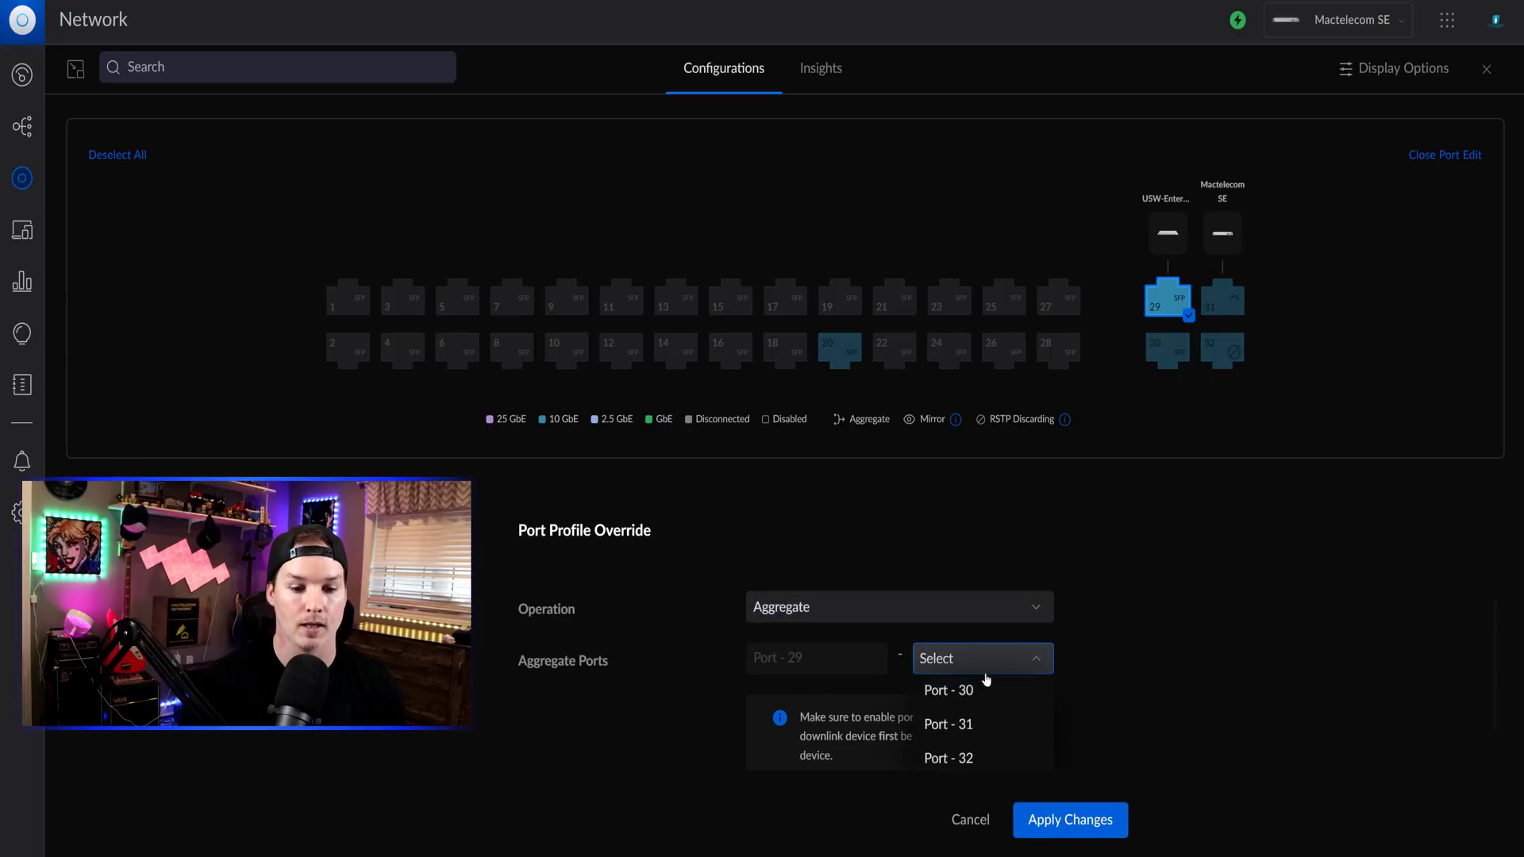
pyautogui.click(964, 690)
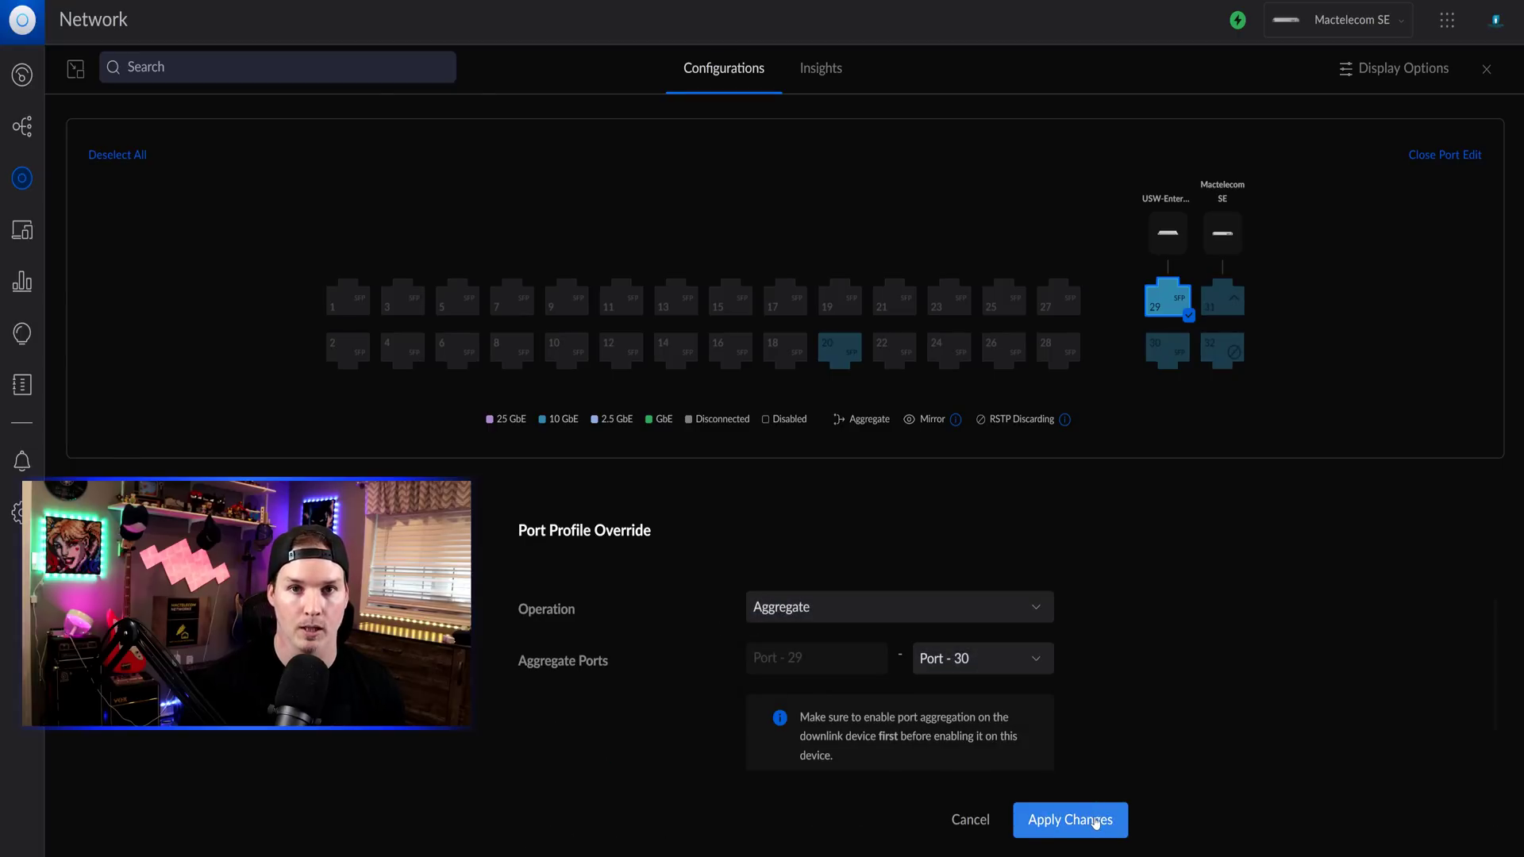
pyautogui.click(1096, 821)
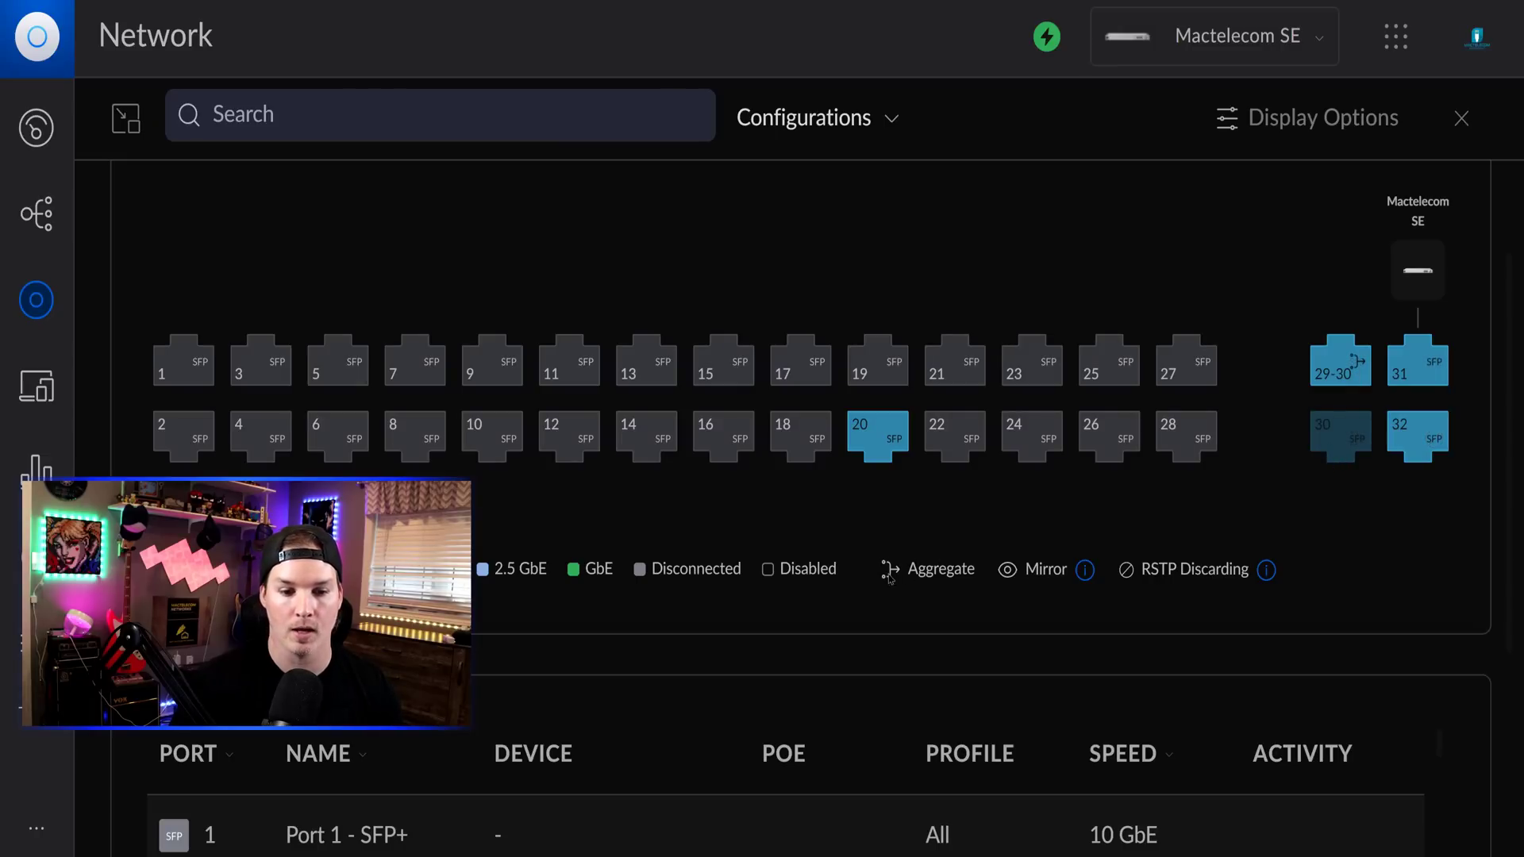
pyautogui.moveTo(890, 579); pyautogui.dragTo(977, 586)
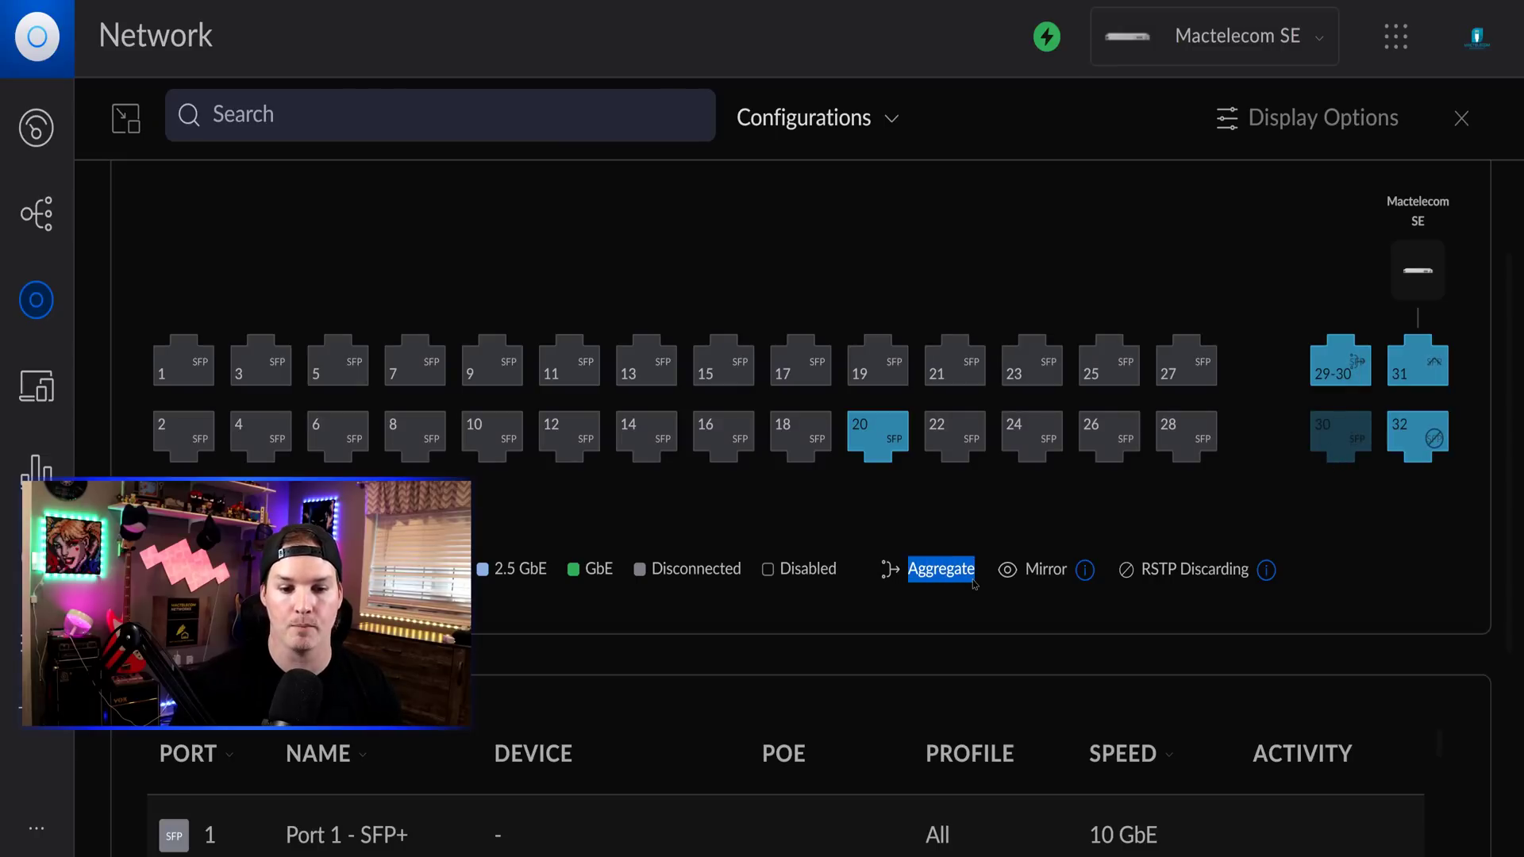
pyautogui.click(38, 306)
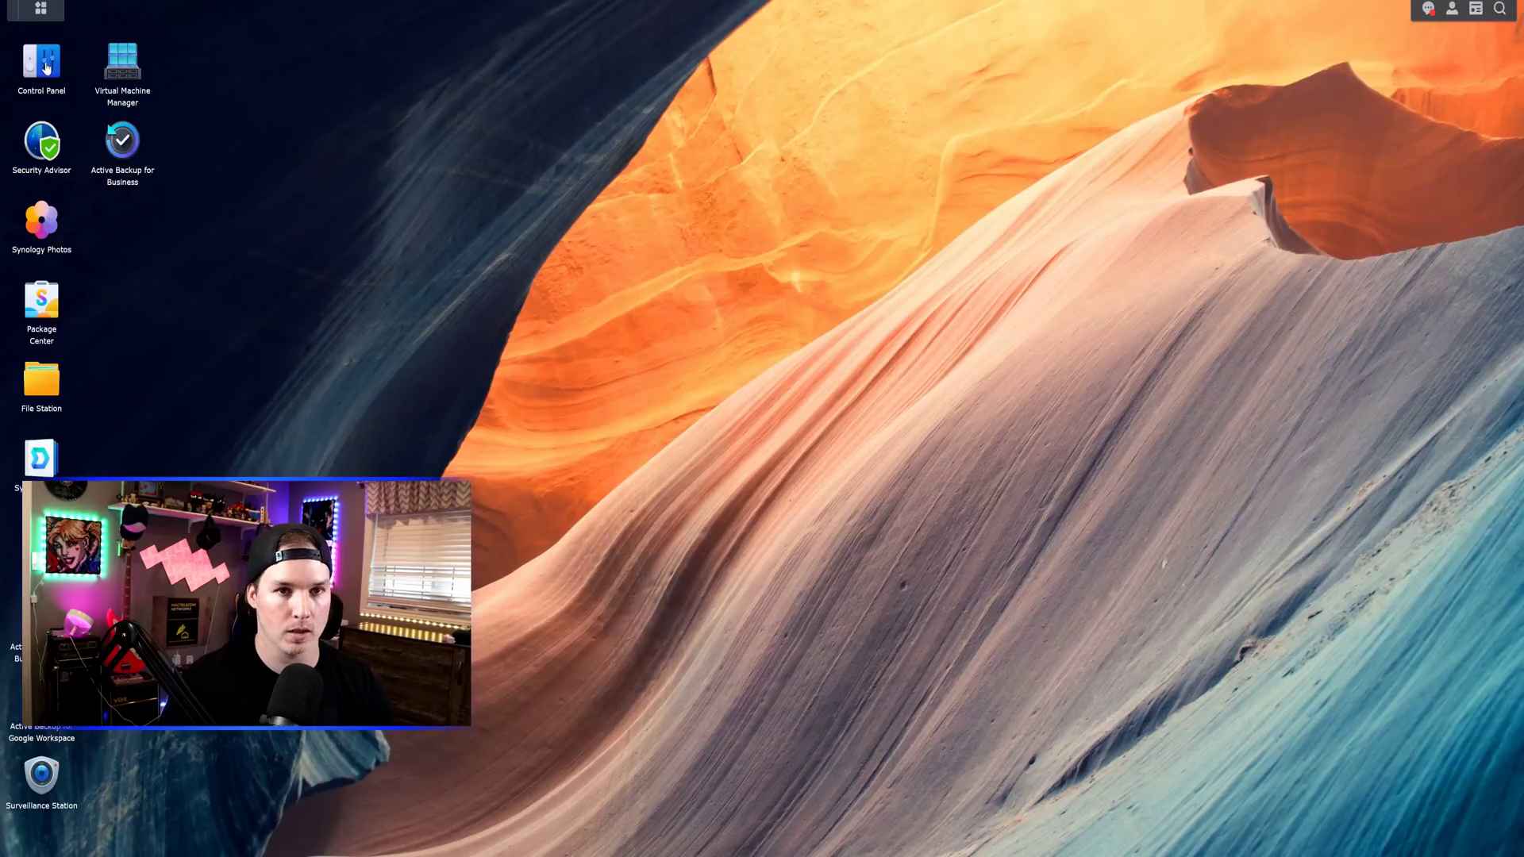
# Show Control Panel > Network > Network Interface and widen the window to list LAN 1–3.
pyautogui.click(45, 69)
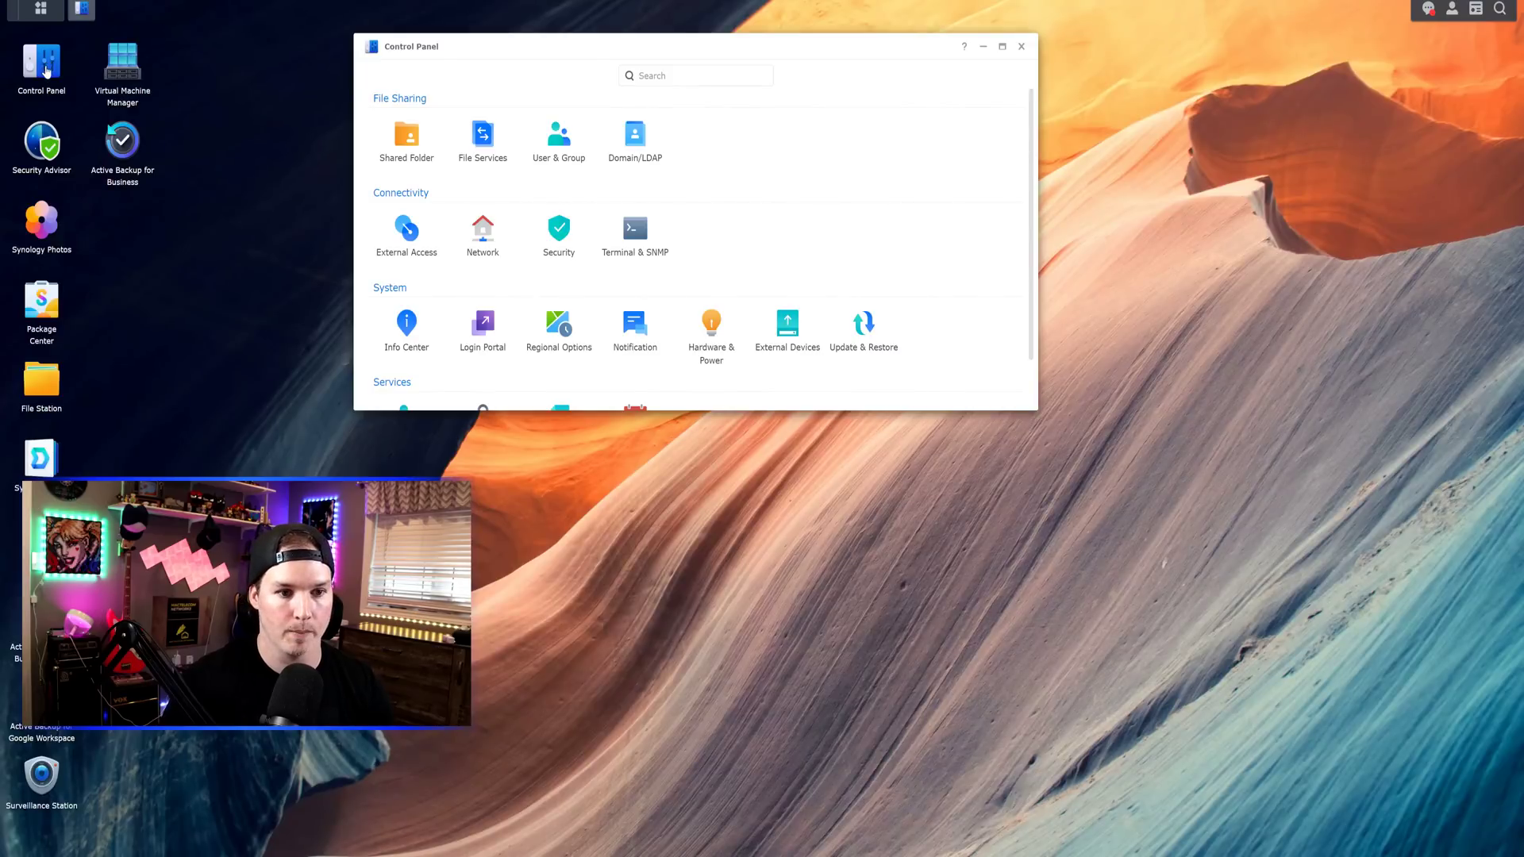
pyautogui.click(502, 265)
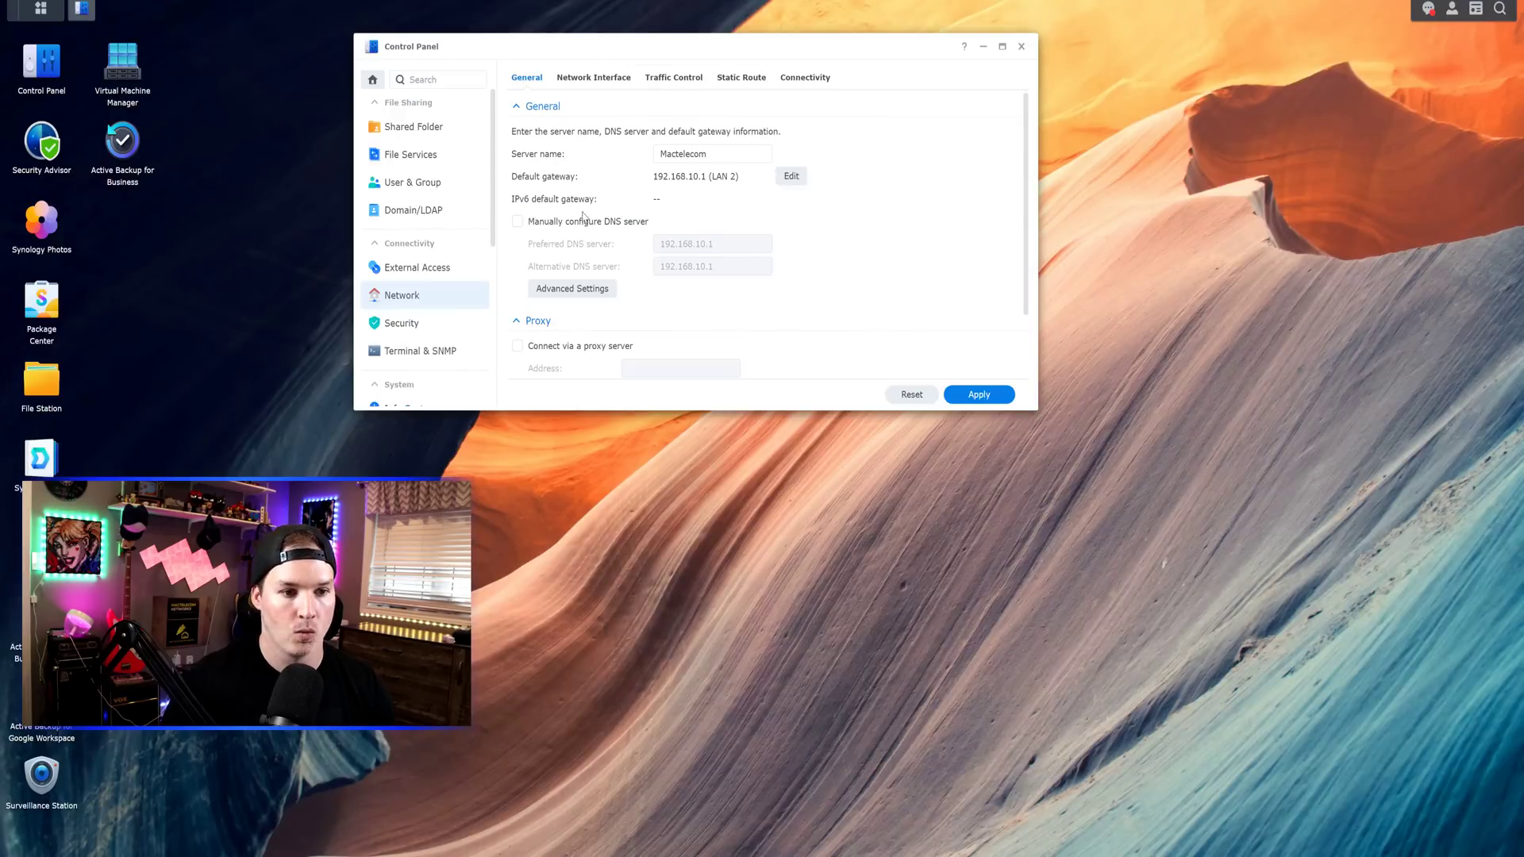
pyautogui.click(605, 87)
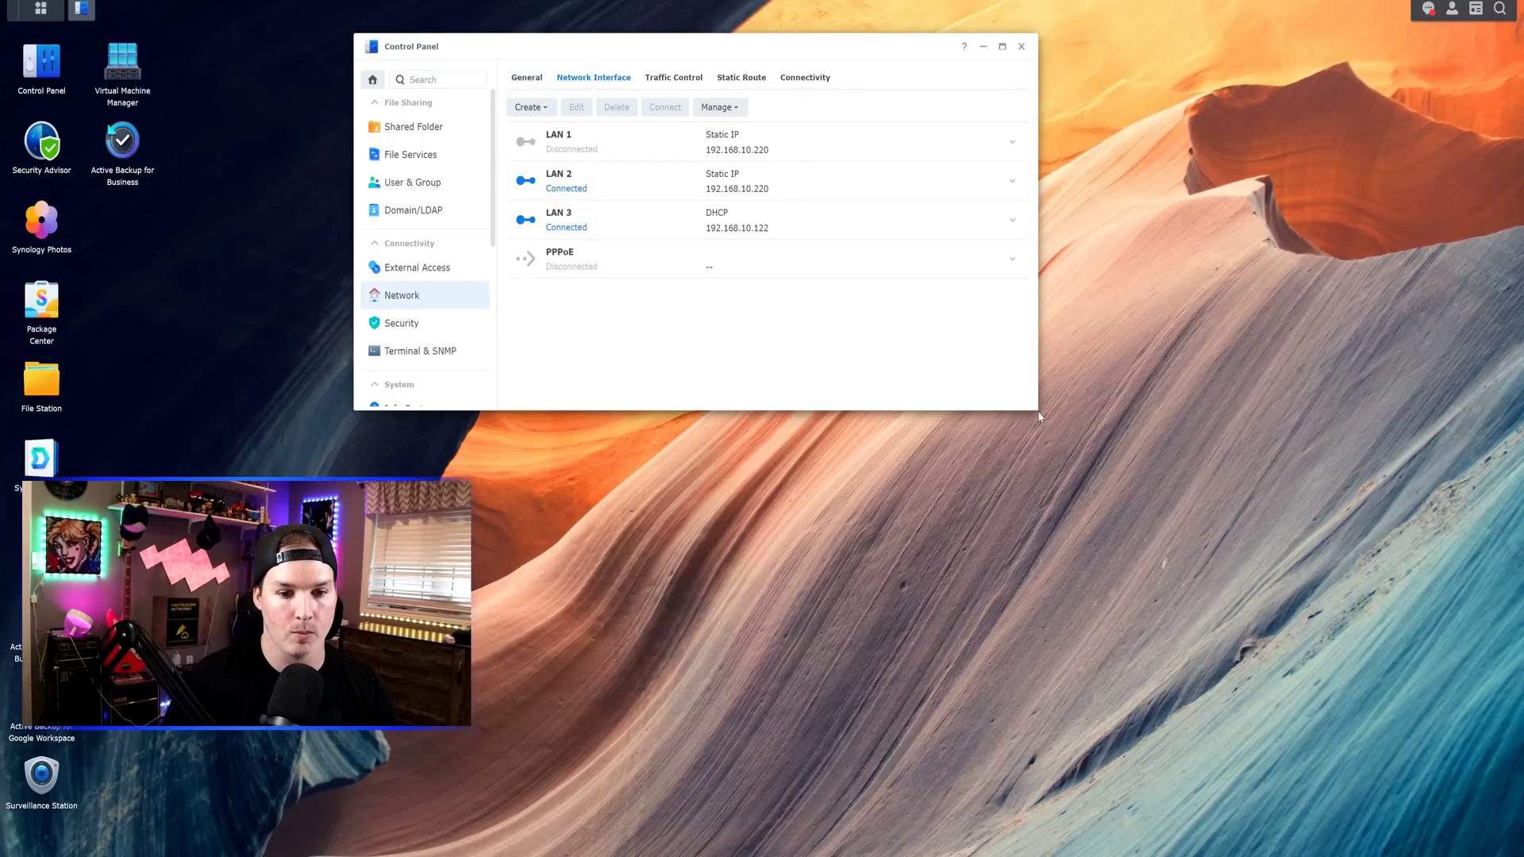
pyautogui.moveTo(1035, 414); pyautogui.dragTo(1256, 413)
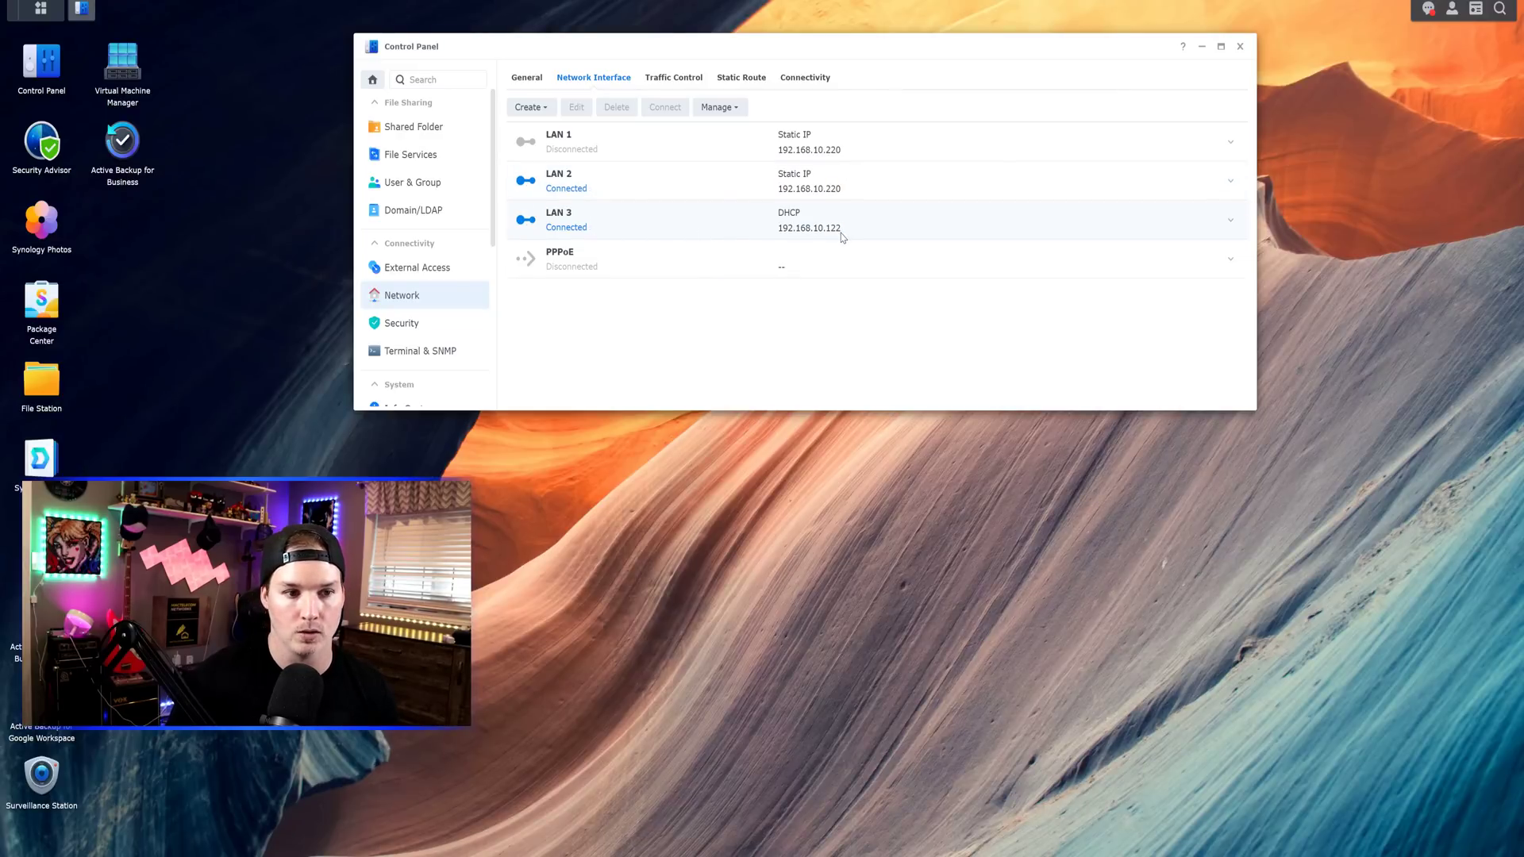
# Start creating a bond in Balance-TCP (LACP) mode.
pyautogui.click(543, 111)
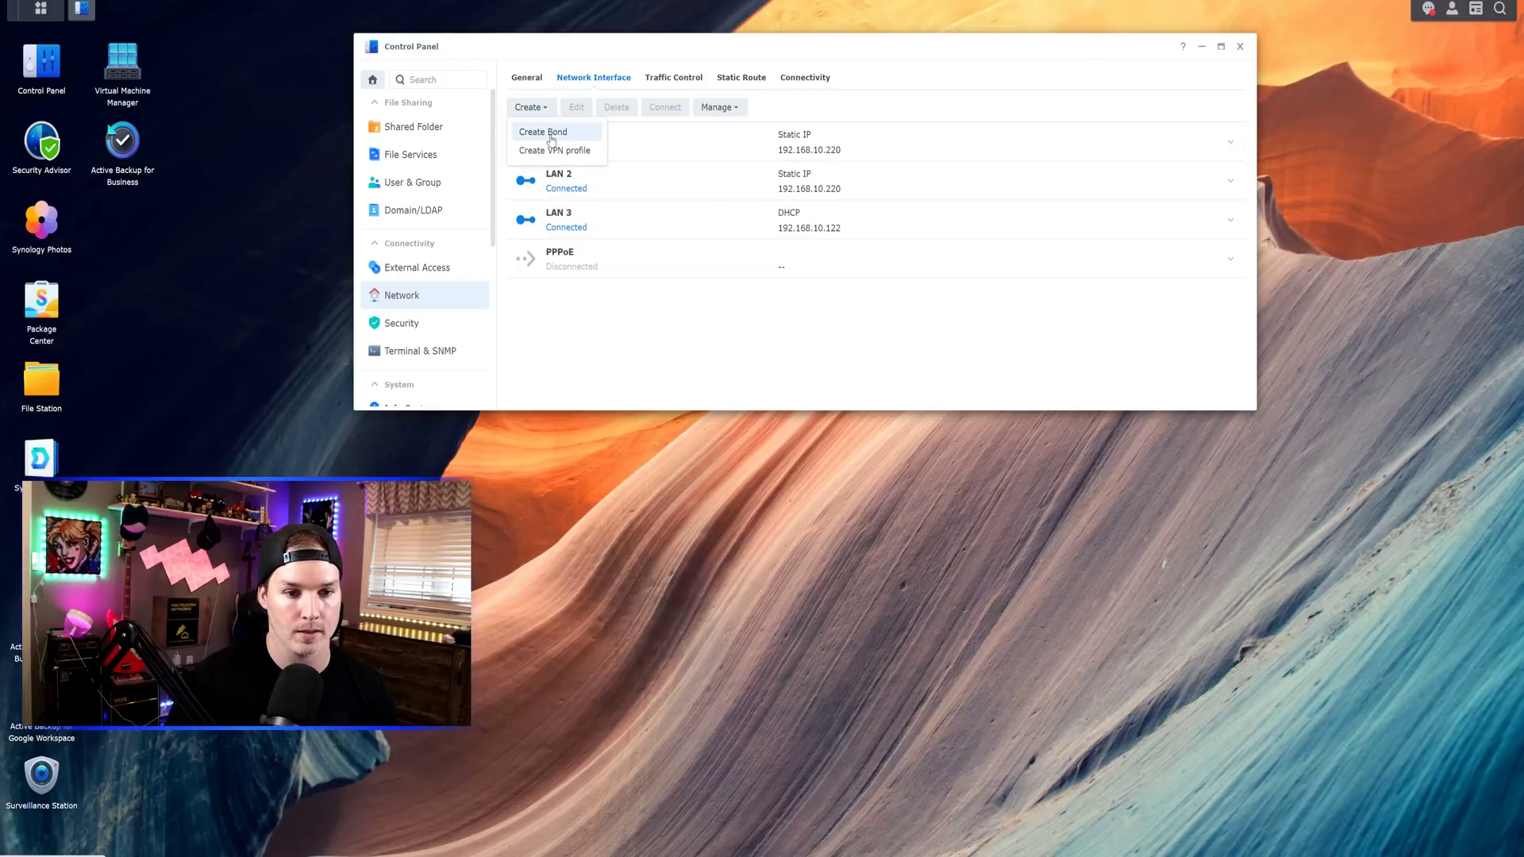
pyautogui.click(552, 133)
pyautogui.hotkey('ctrl', '+')
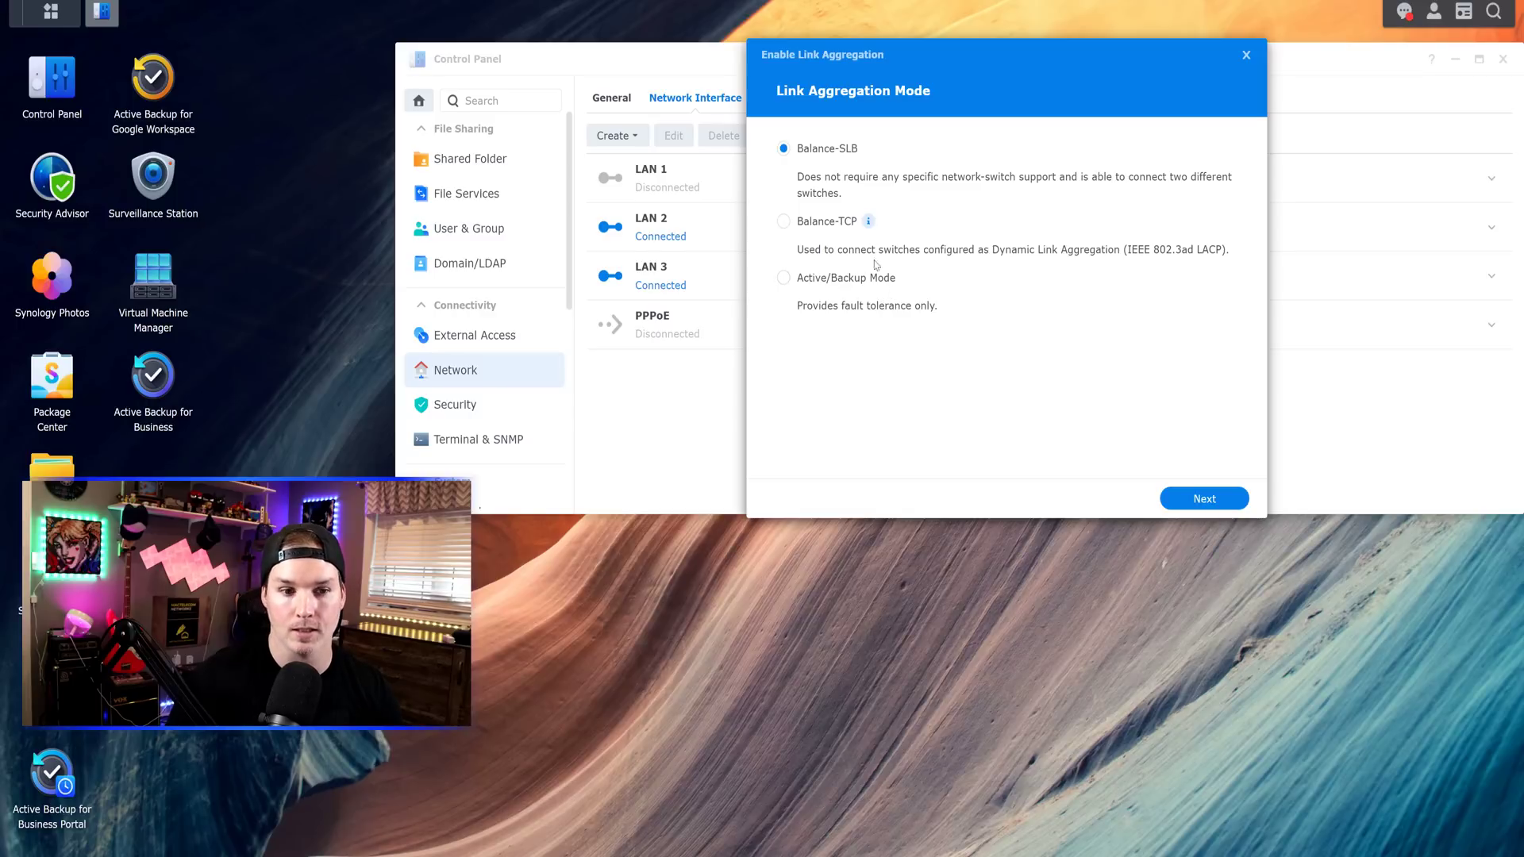
pyautogui.click(784, 222)
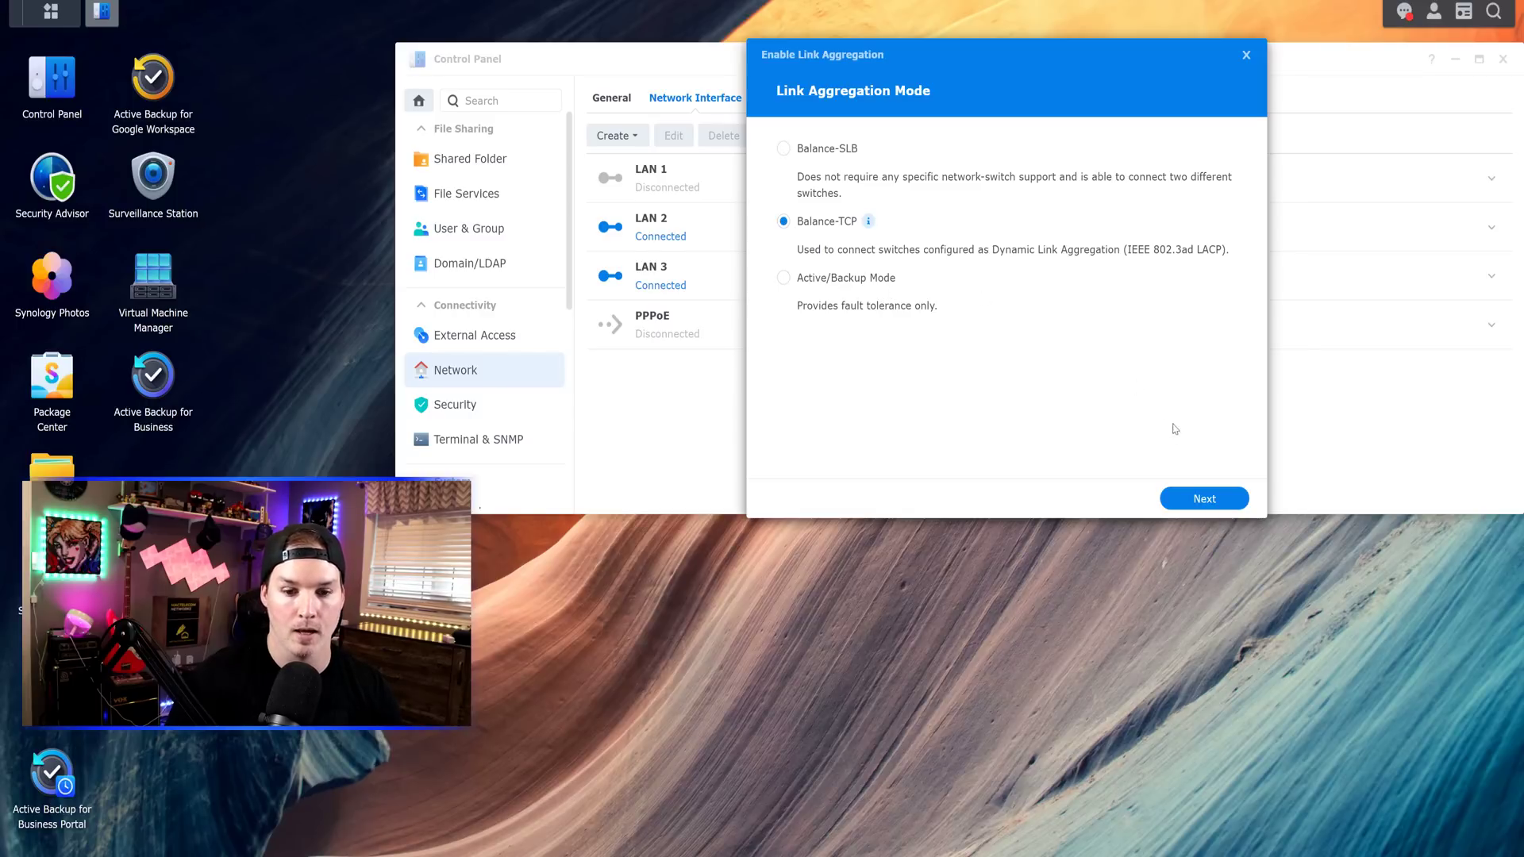
pyautogui.click(1213, 500)
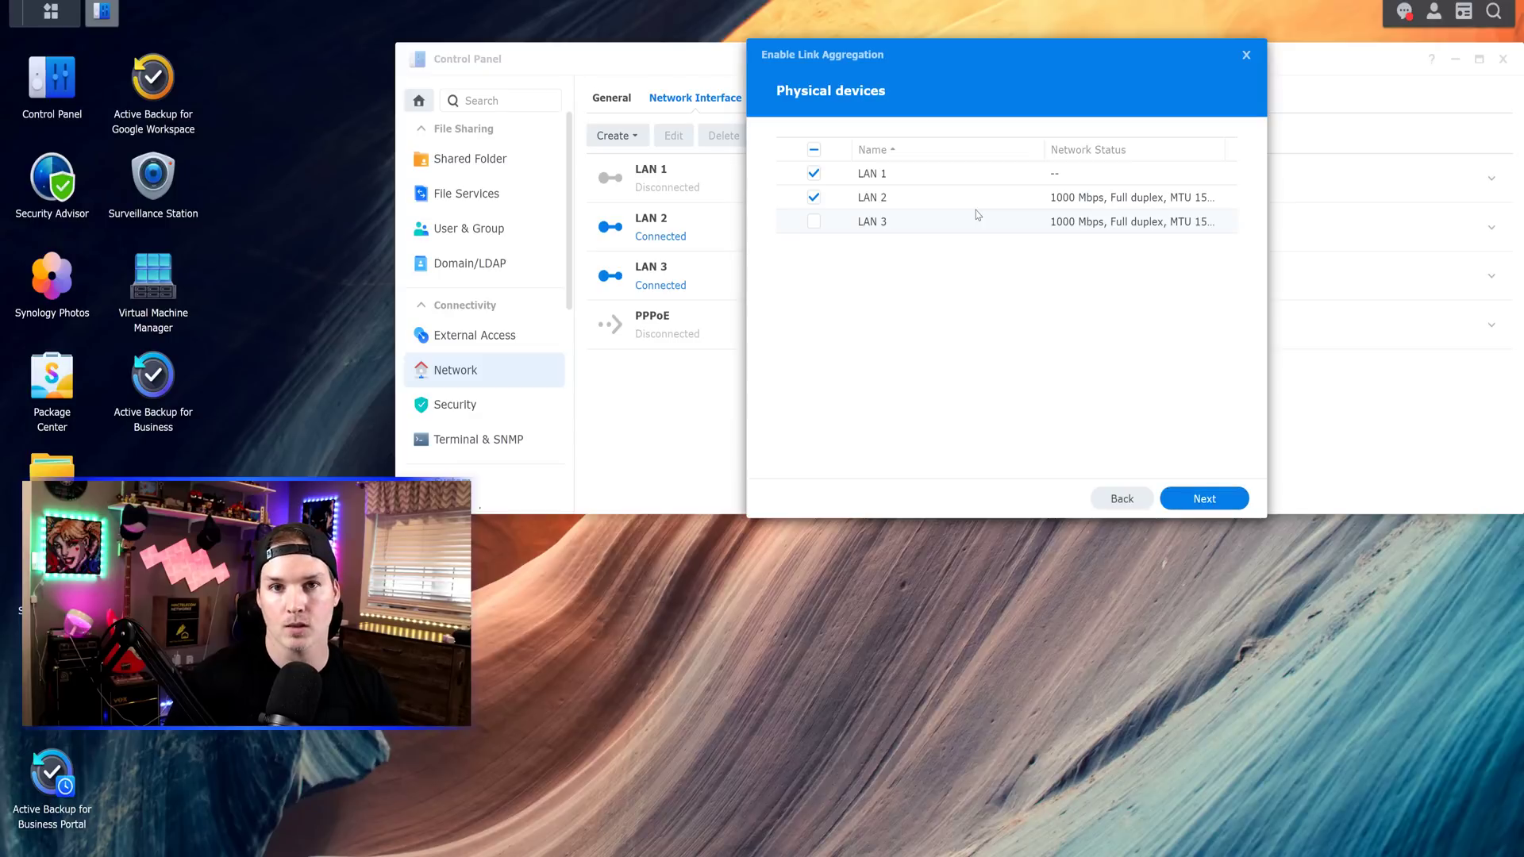
# Bond only LAN 2 and LAN 3, keep static IP 192.168.10.220, and finish.
pyautogui.click(814, 174)
pyautogui.click(814, 223)
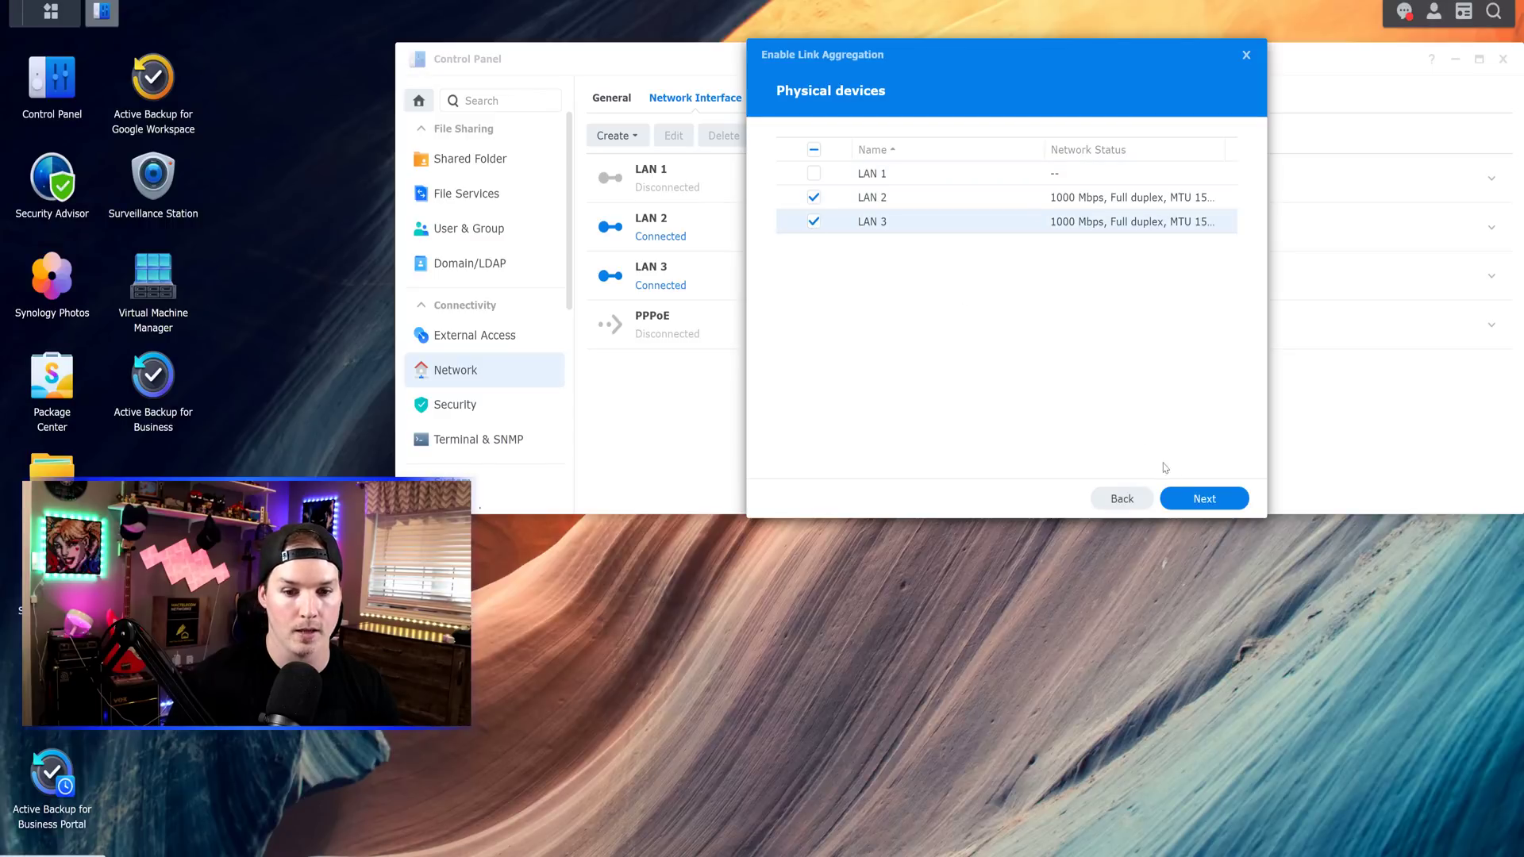
pyautogui.click(1198, 505)
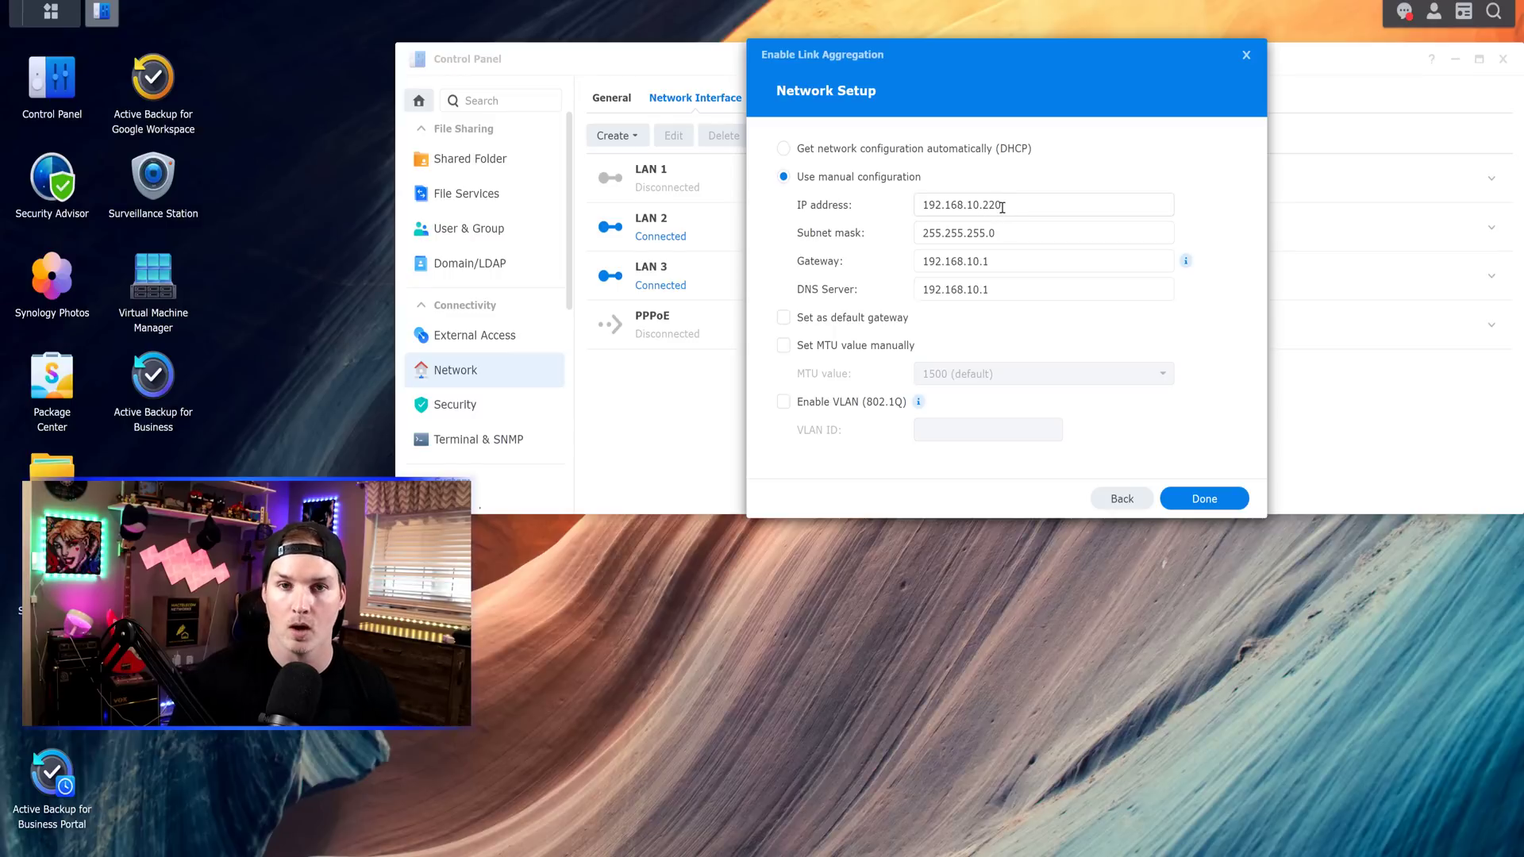
pyautogui.click(1217, 502)
# Confirm the DSM network change, then open USW-Enterprise-24-PoE's Port Management.
pyautogui.click(1173, 307)
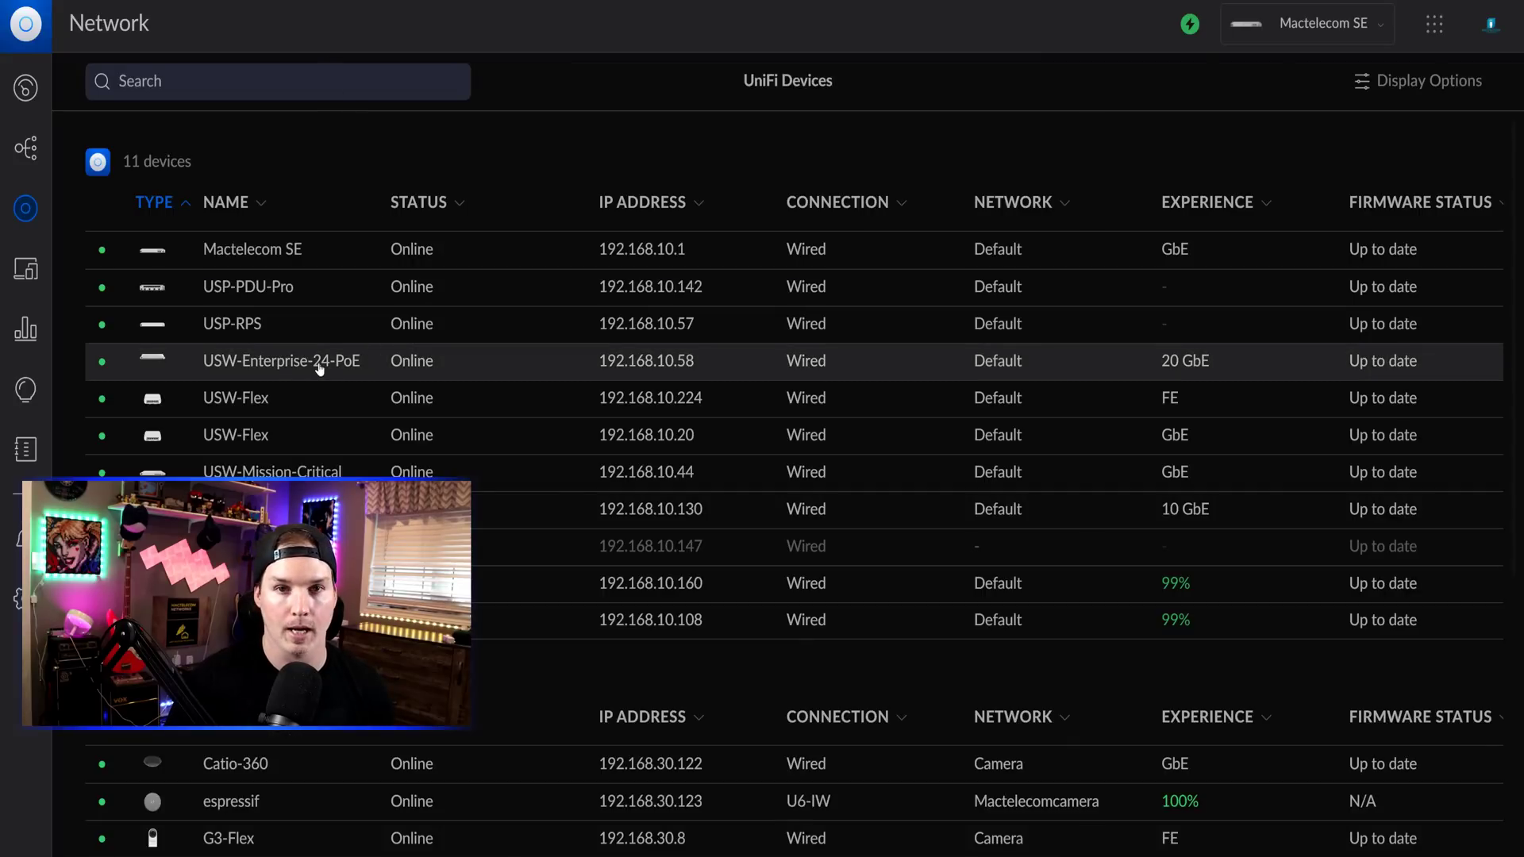
pyautogui.click(320, 367)
pyautogui.click(1322, 158)
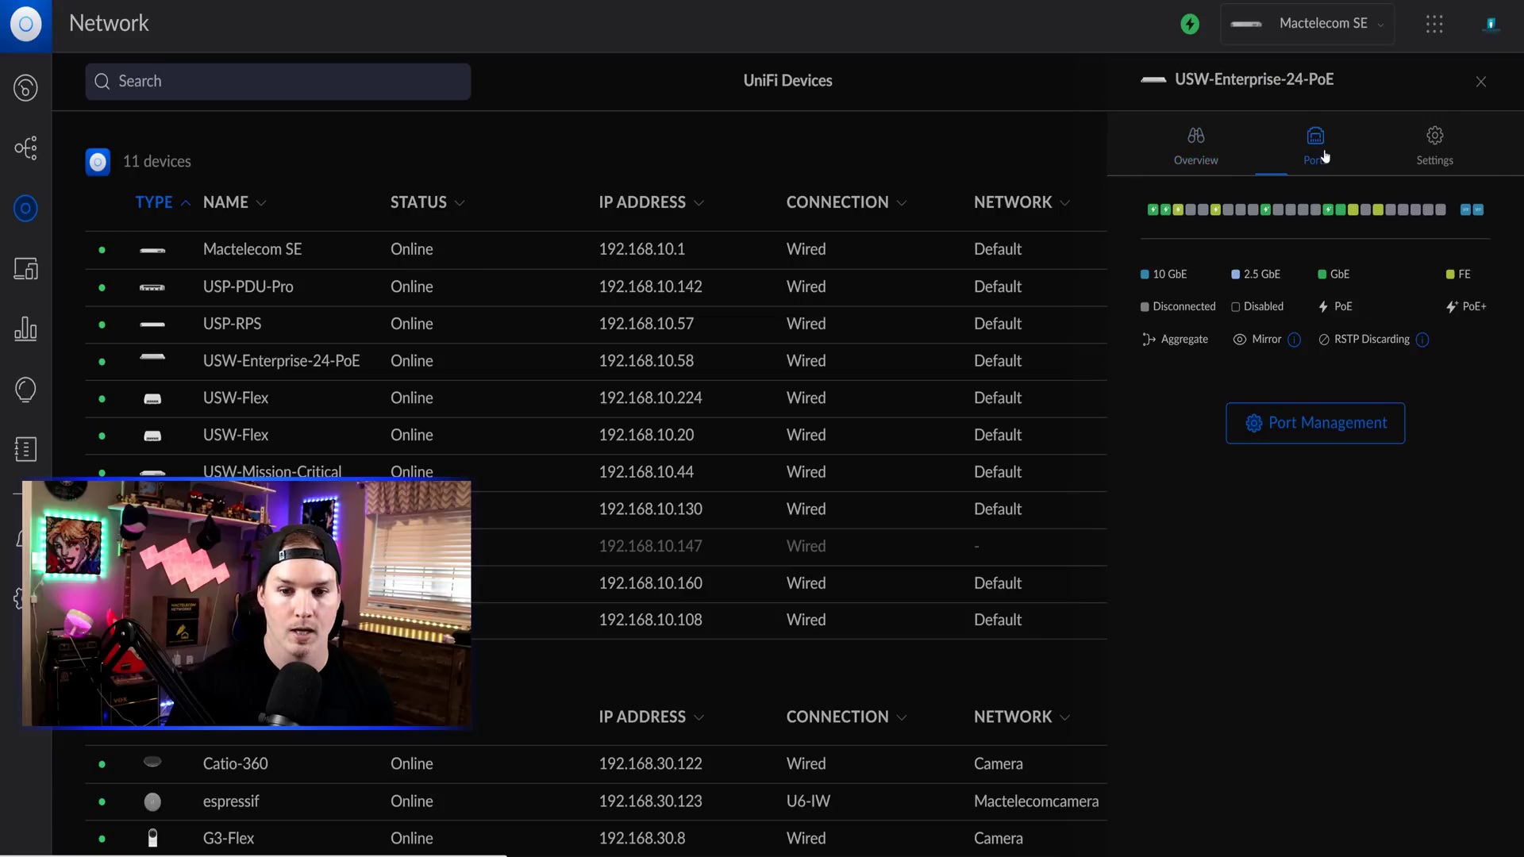
pyautogui.click(1336, 434)
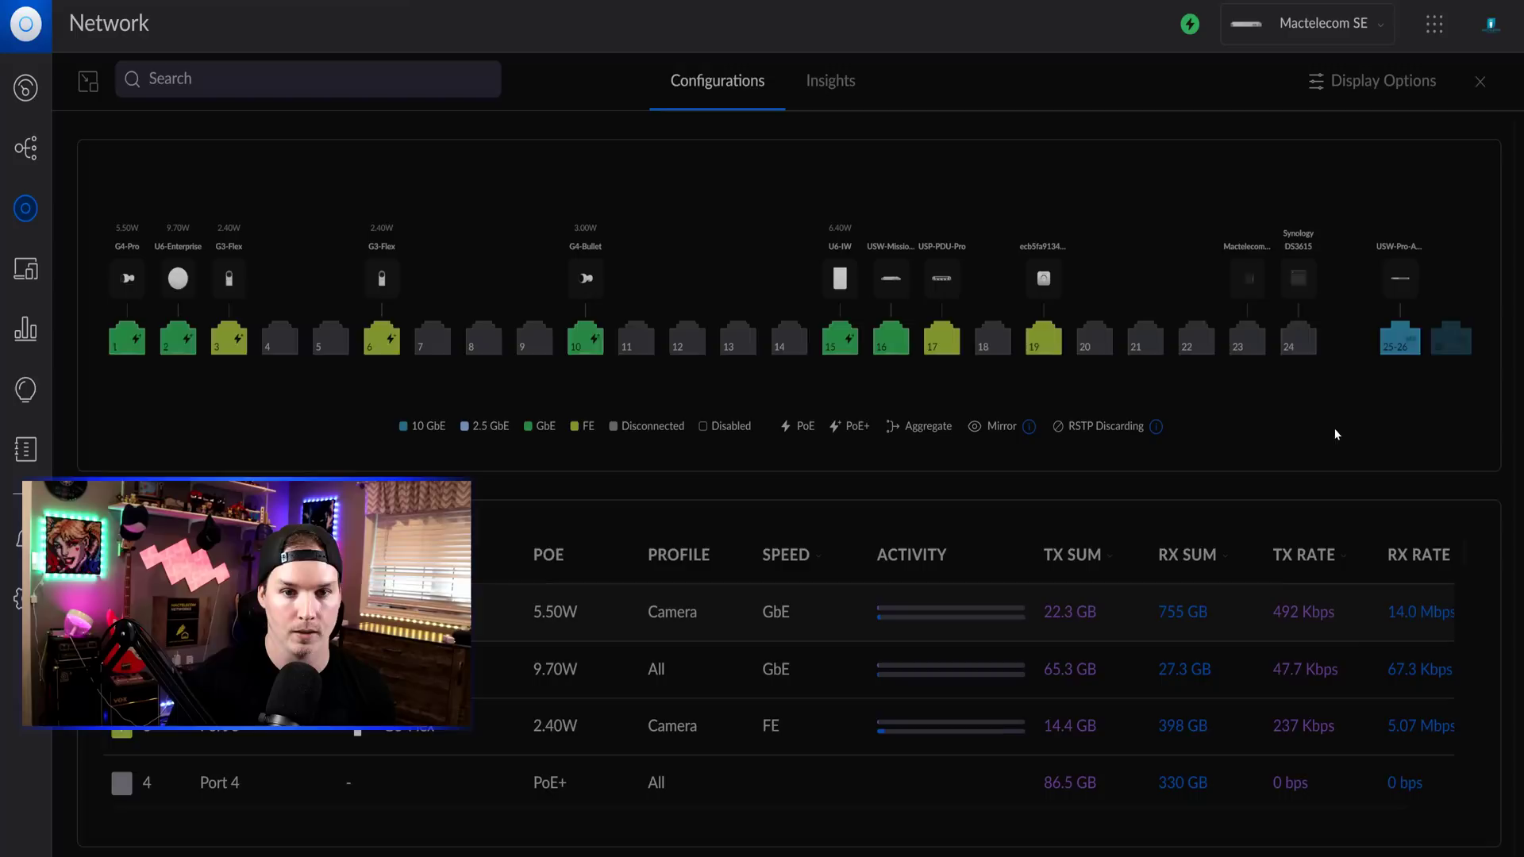
# Set port 23 to Aggregate with Port - 24 and apply the change.
pyautogui.click(1254, 351)
pyautogui.scroll(-5, 924, 565)
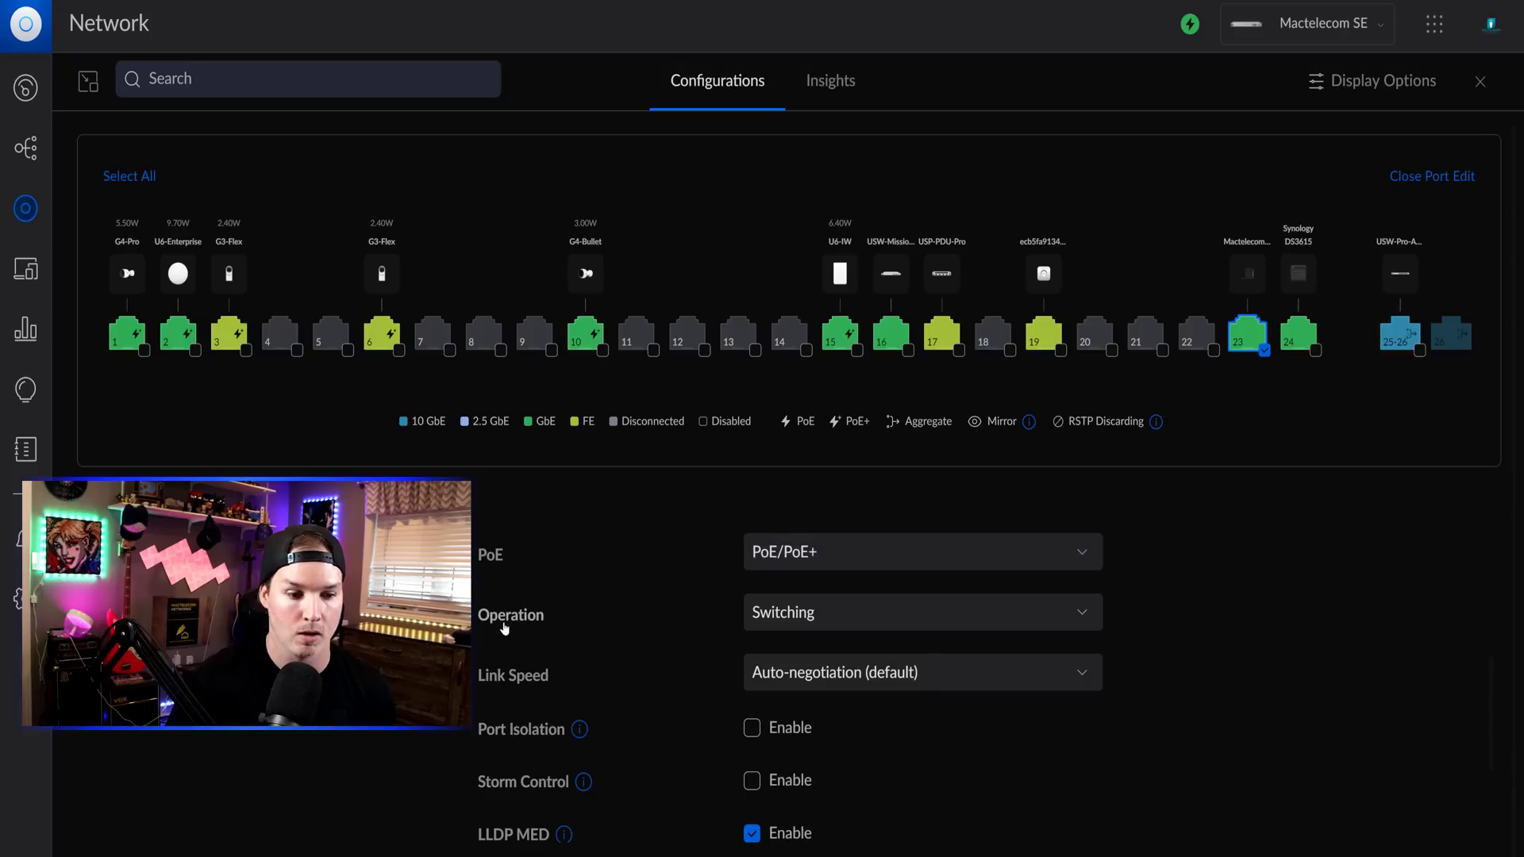
pyautogui.click(820, 613)
pyautogui.click(817, 725)
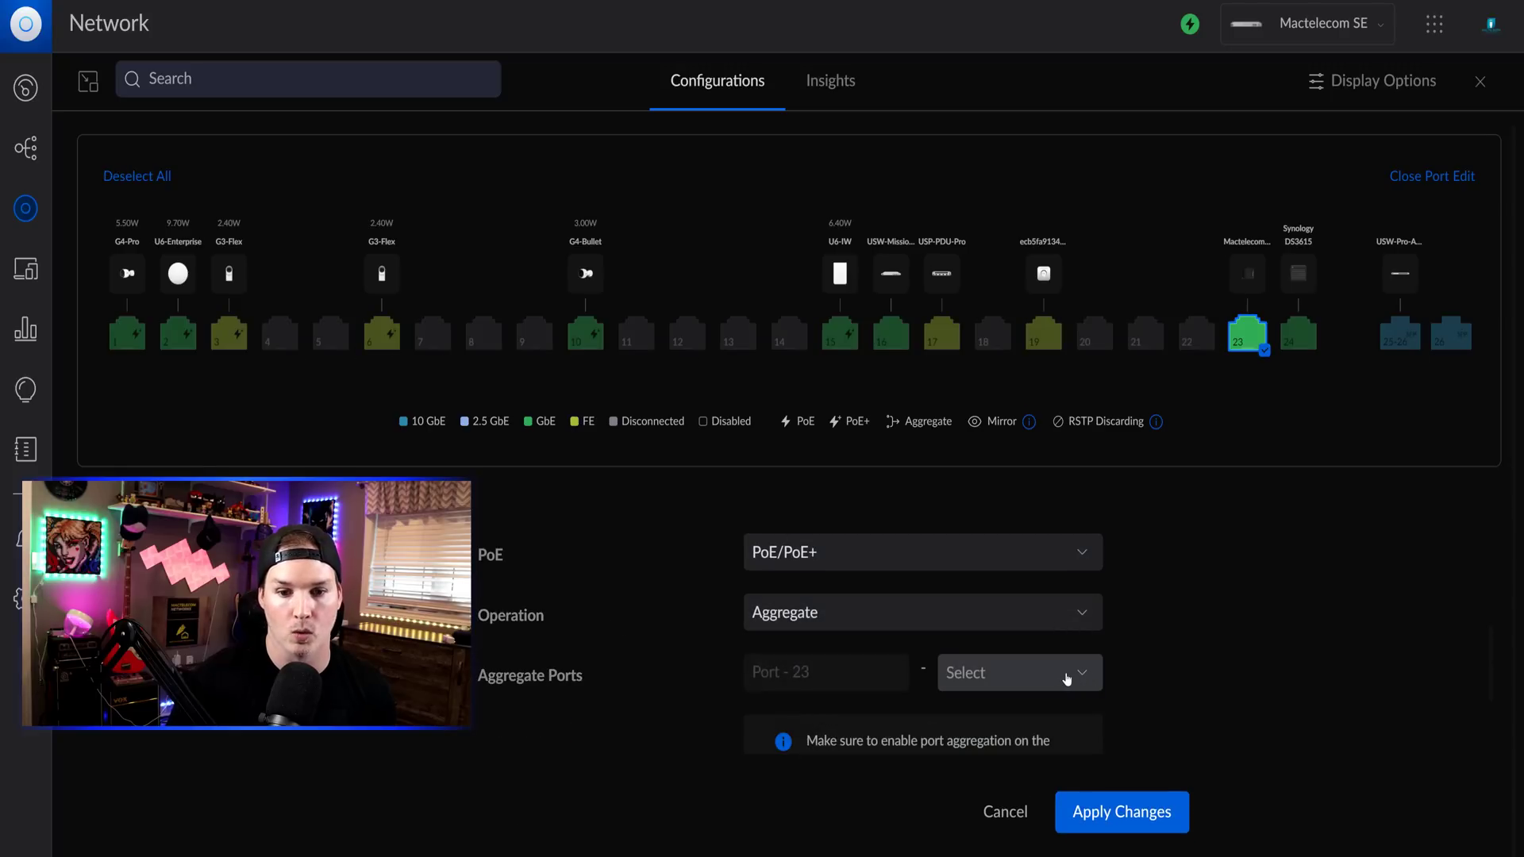
pyautogui.click(1067, 676)
pyautogui.click(1028, 712)
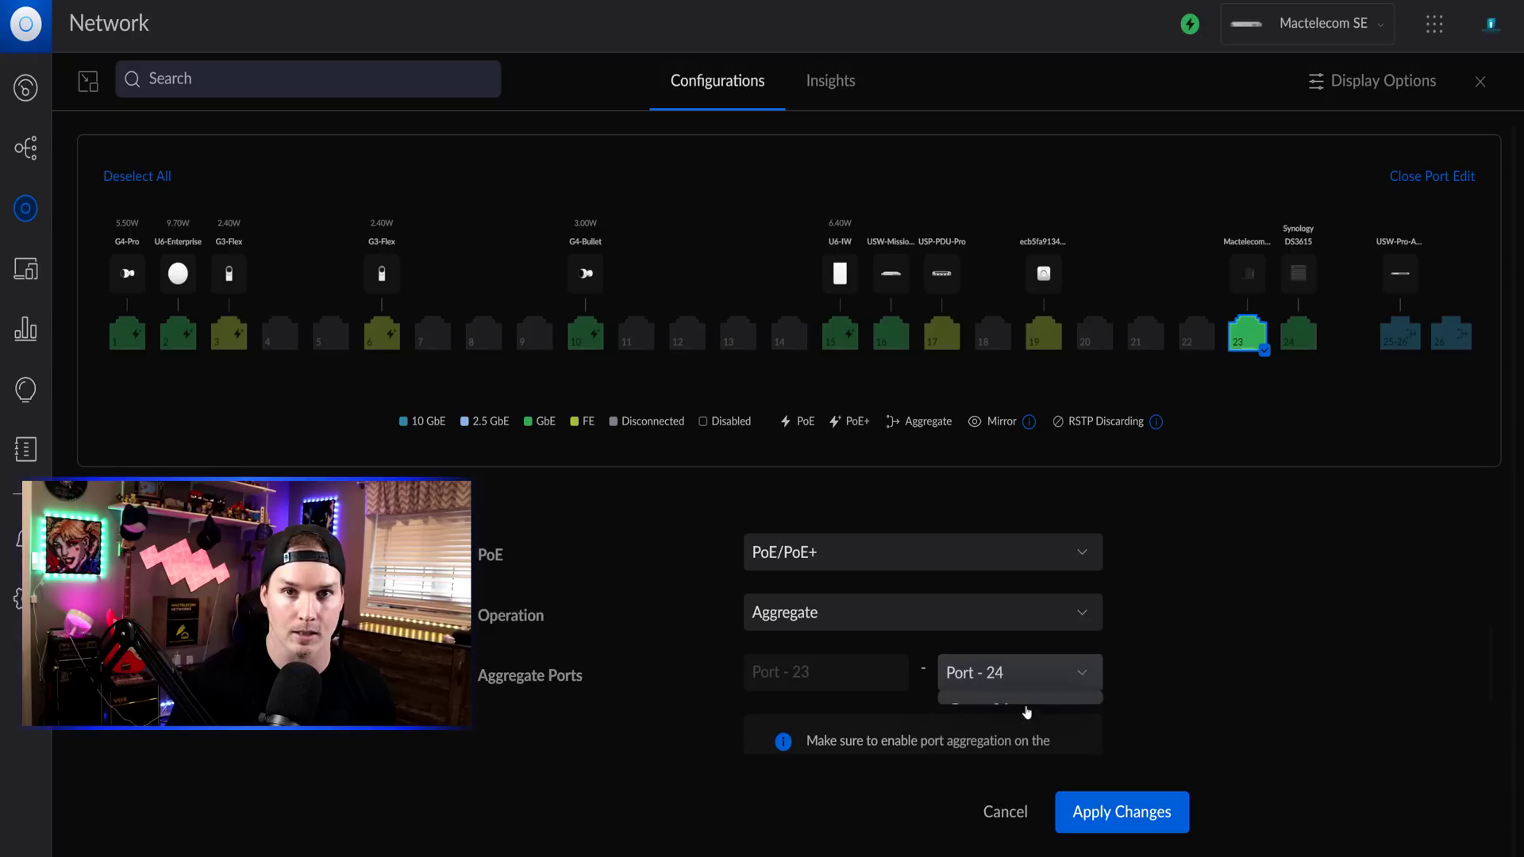
pyautogui.click(1132, 826)
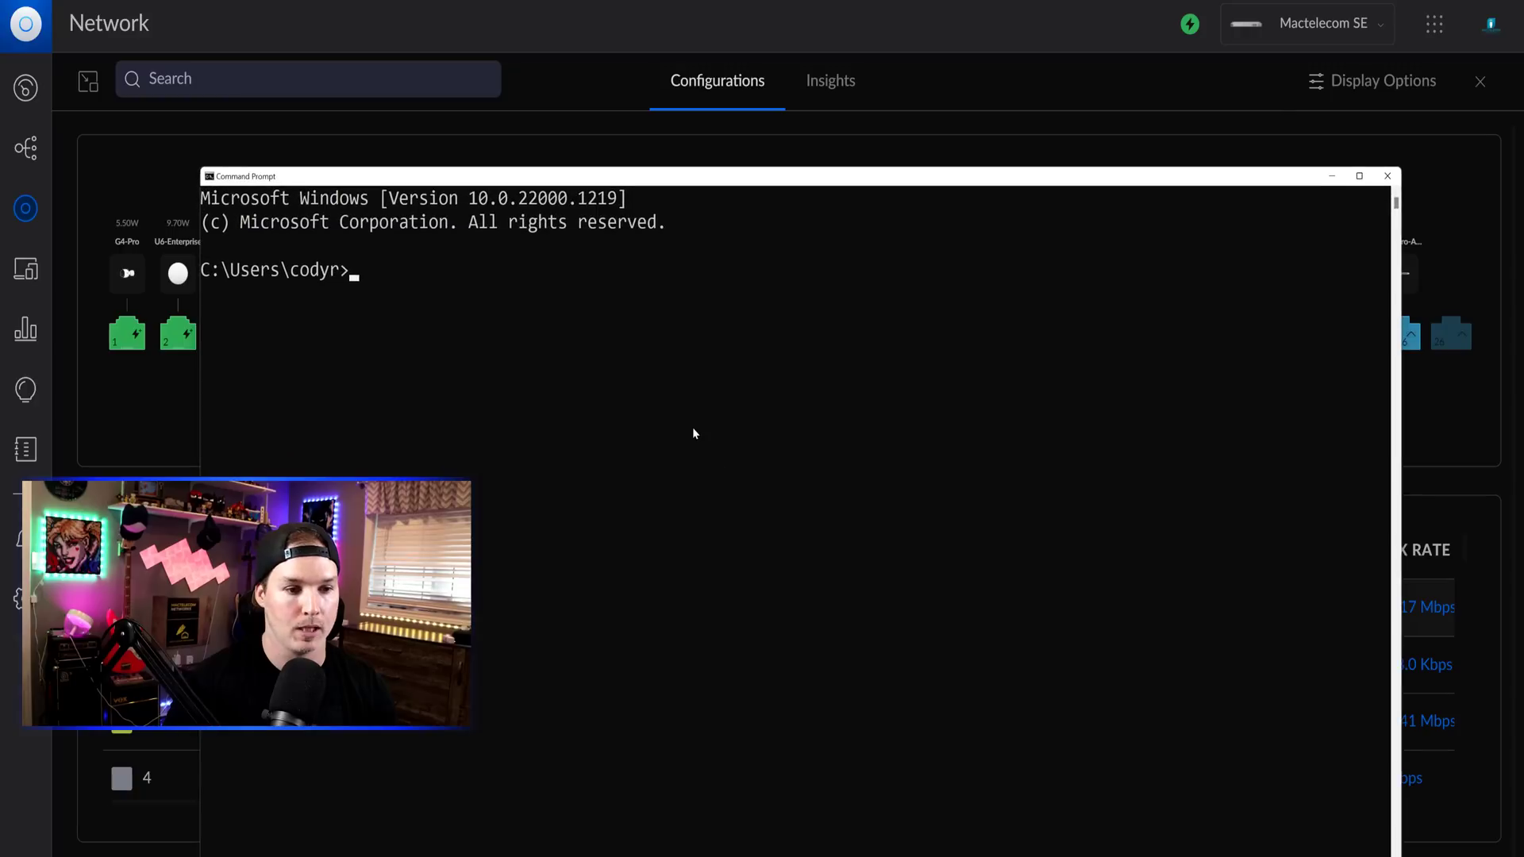
# Run ping 192.168.10.220 to confirm the bonded NAS replies.
pyautogui.write('ping 192')
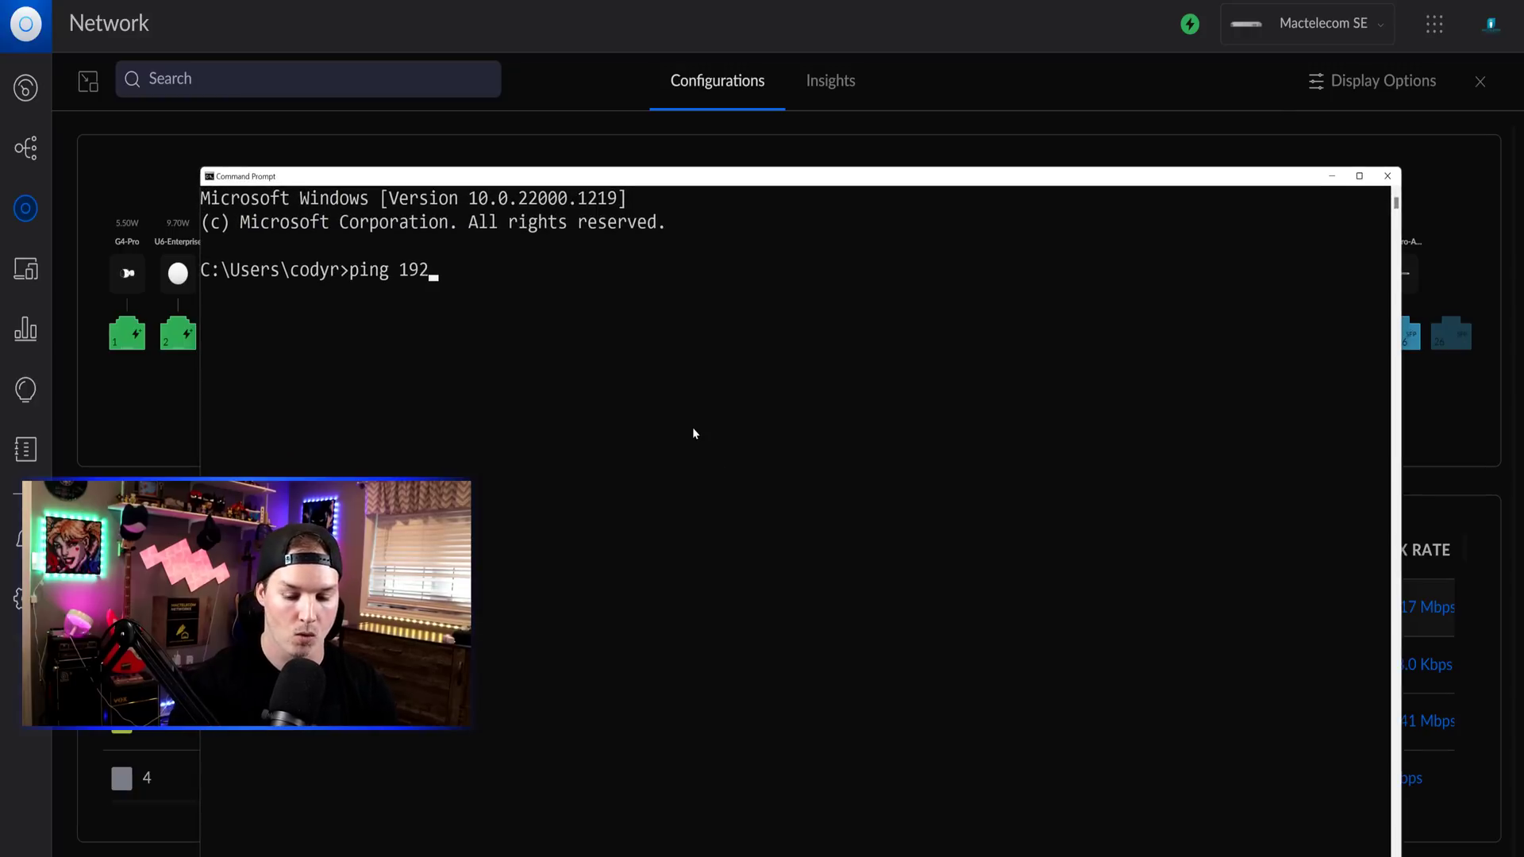
pyautogui.write('.168.10.220')
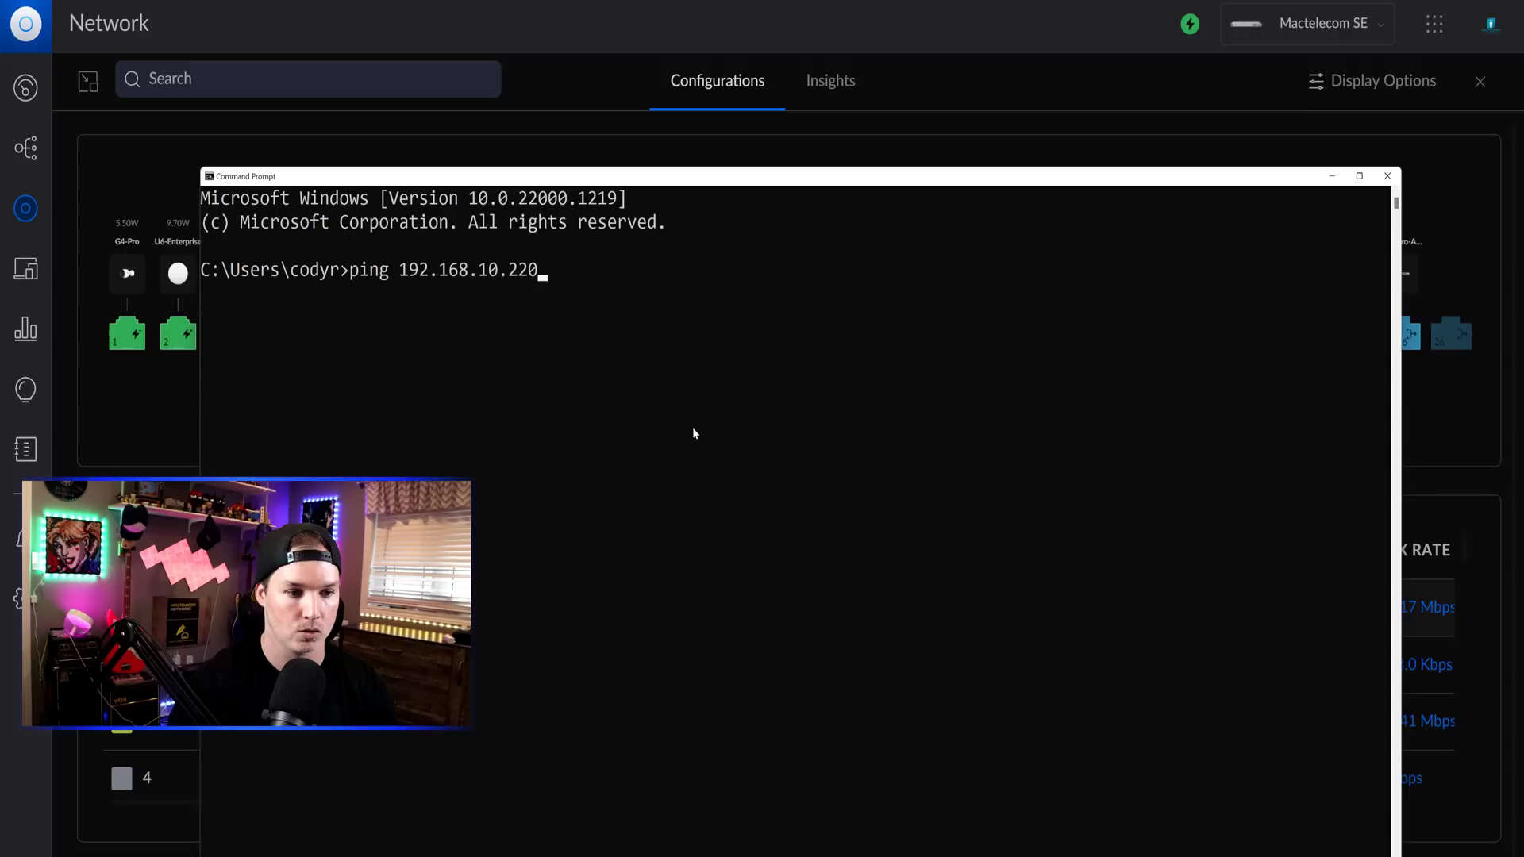
pyautogui.press('Return')
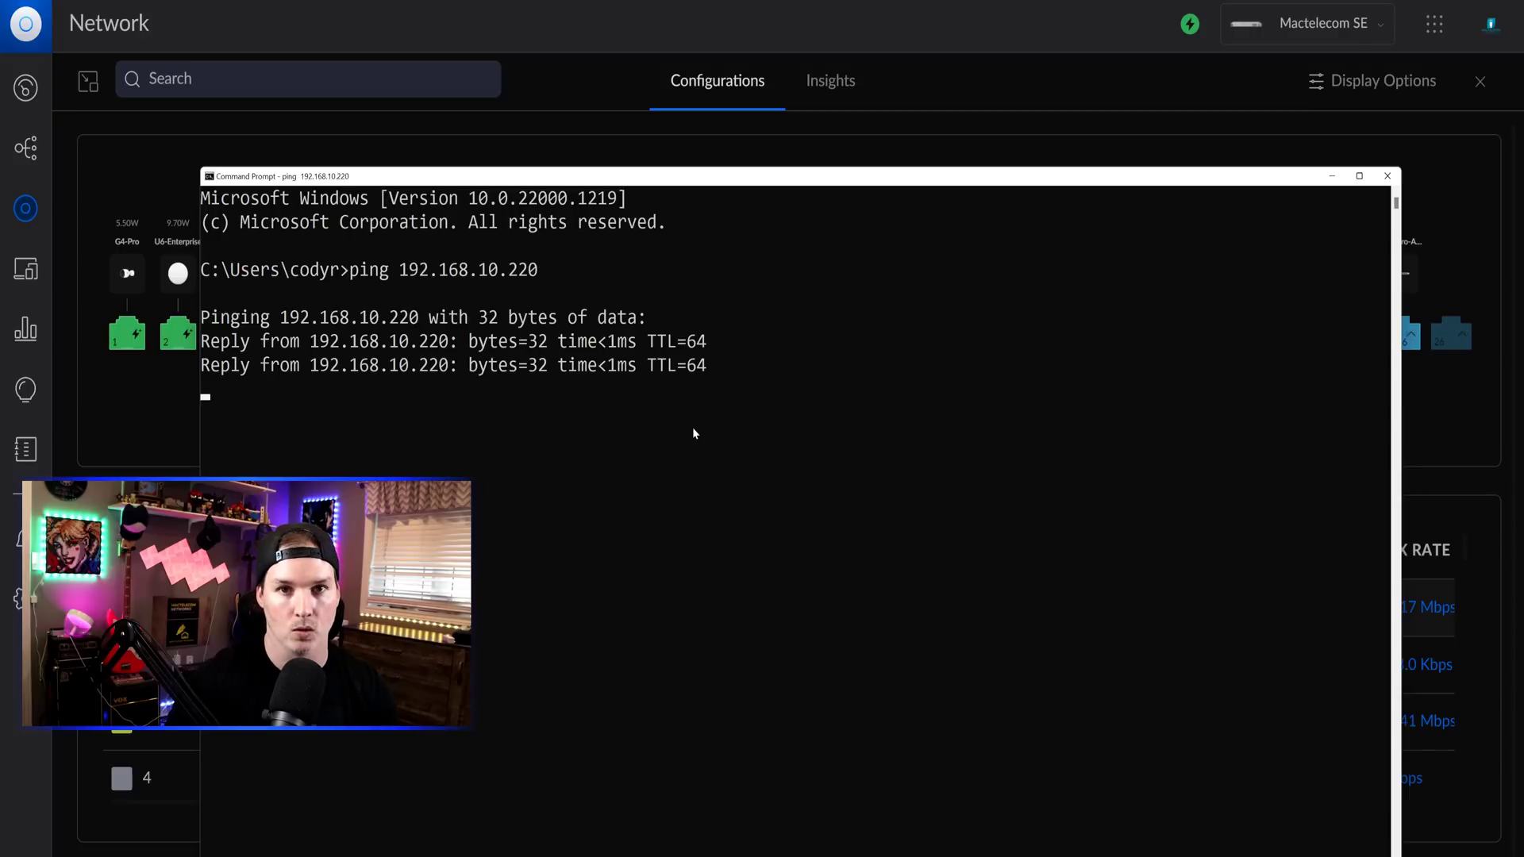